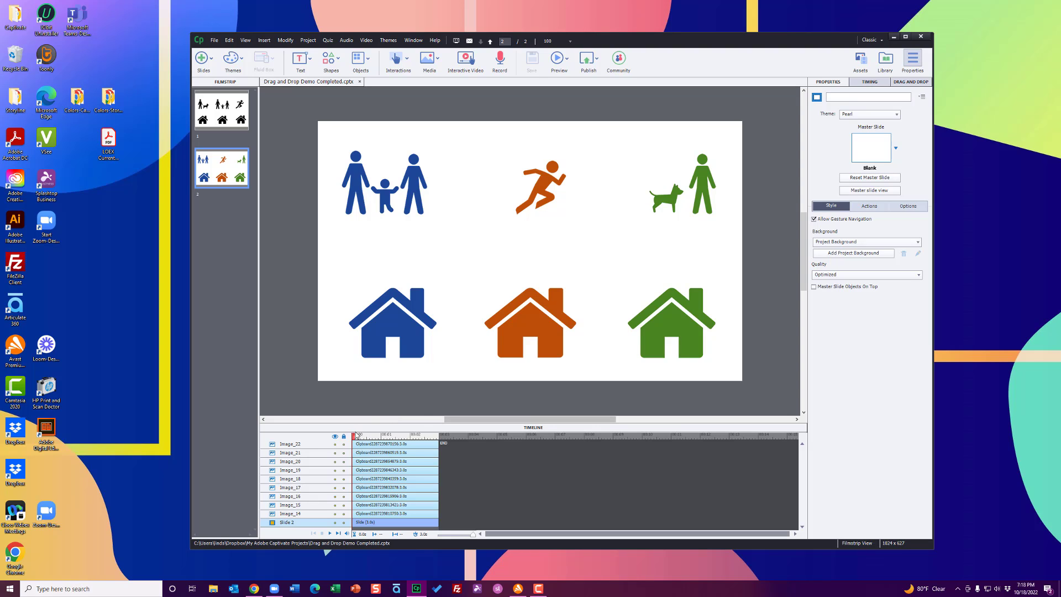
# Rename the green house image from Image_22 to Green_House
pyautogui.click(298, 445)
pyautogui.click(297, 453)
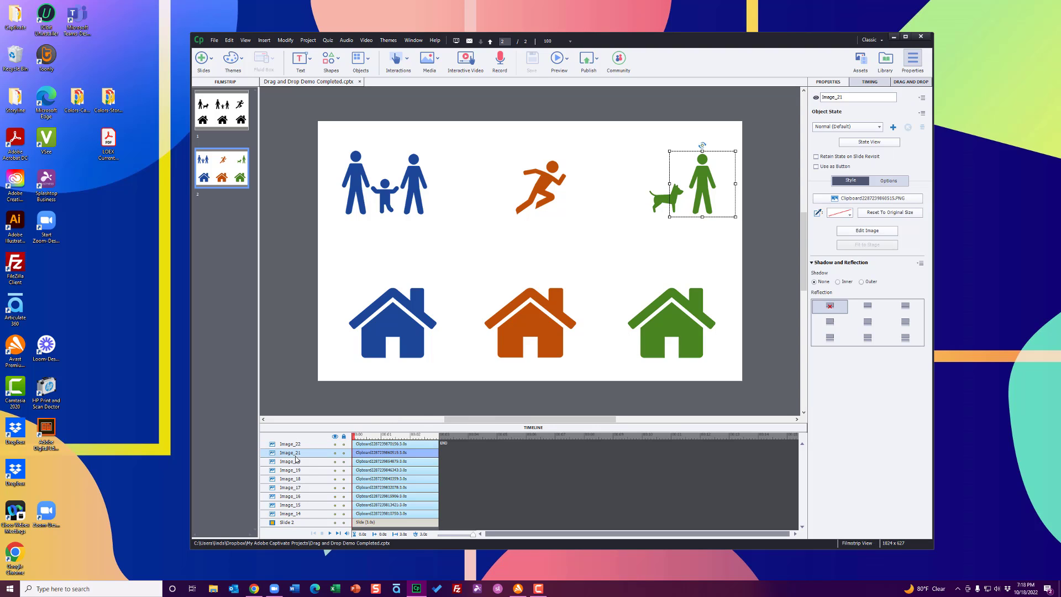
pyautogui.click(298, 462)
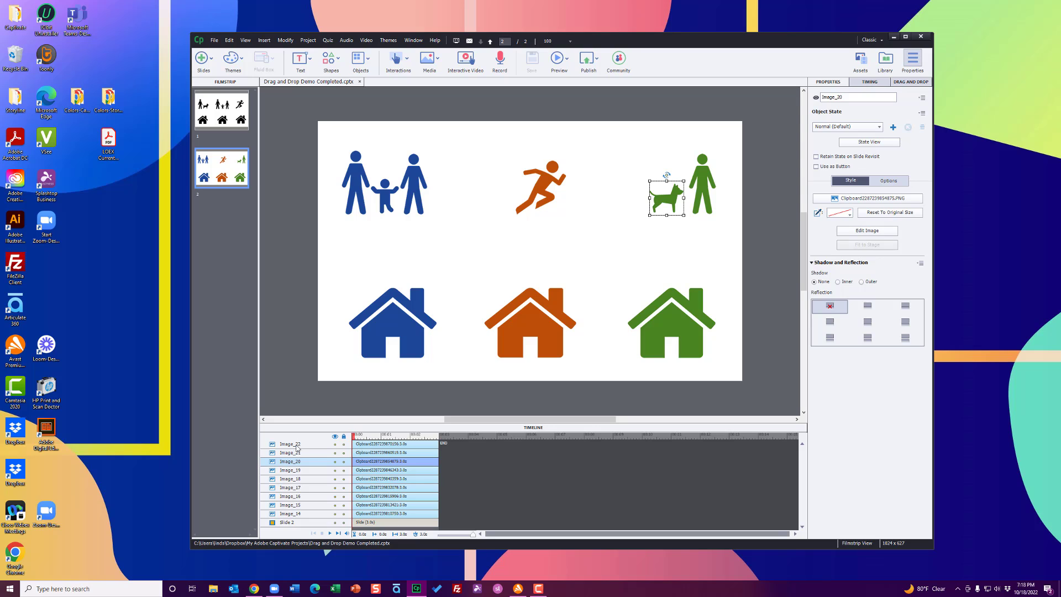
pyautogui.click(299, 444)
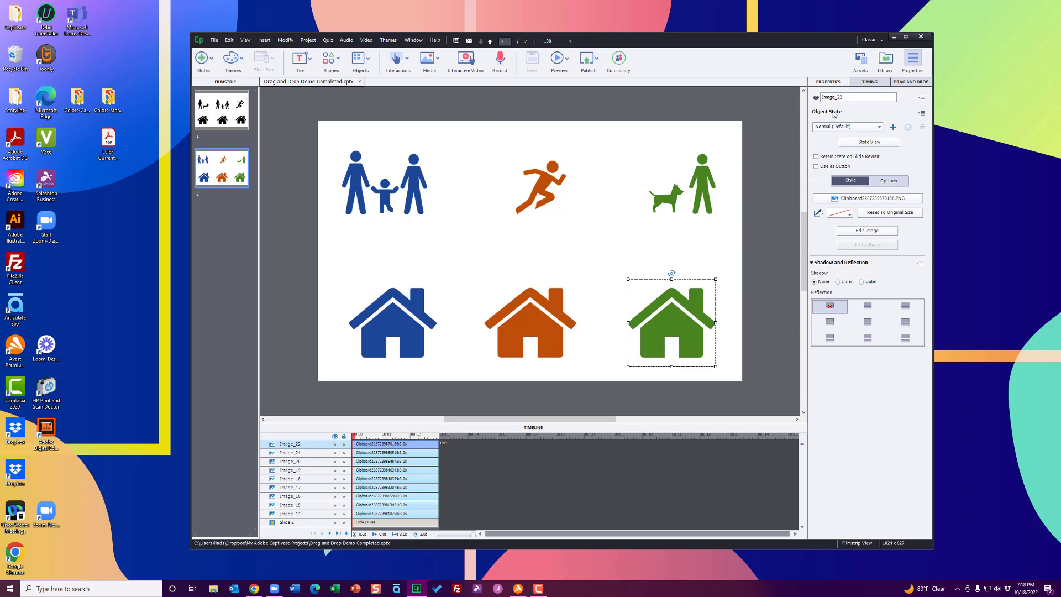
pyautogui.moveTo(853, 97); pyautogui.dragTo(805, 98)
pyautogui.write('Green_House')
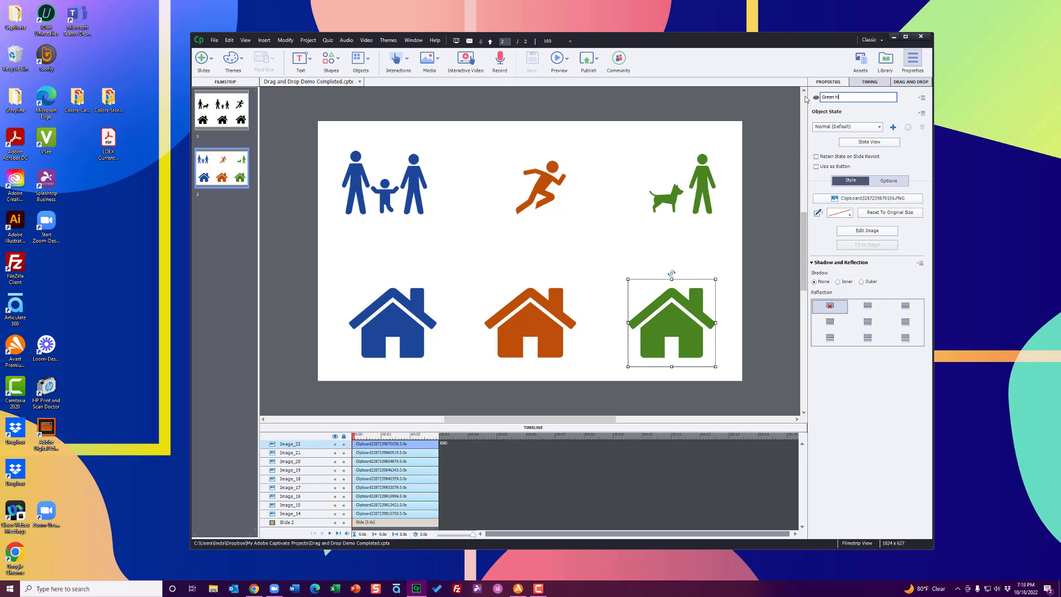
pyautogui.press('Return')
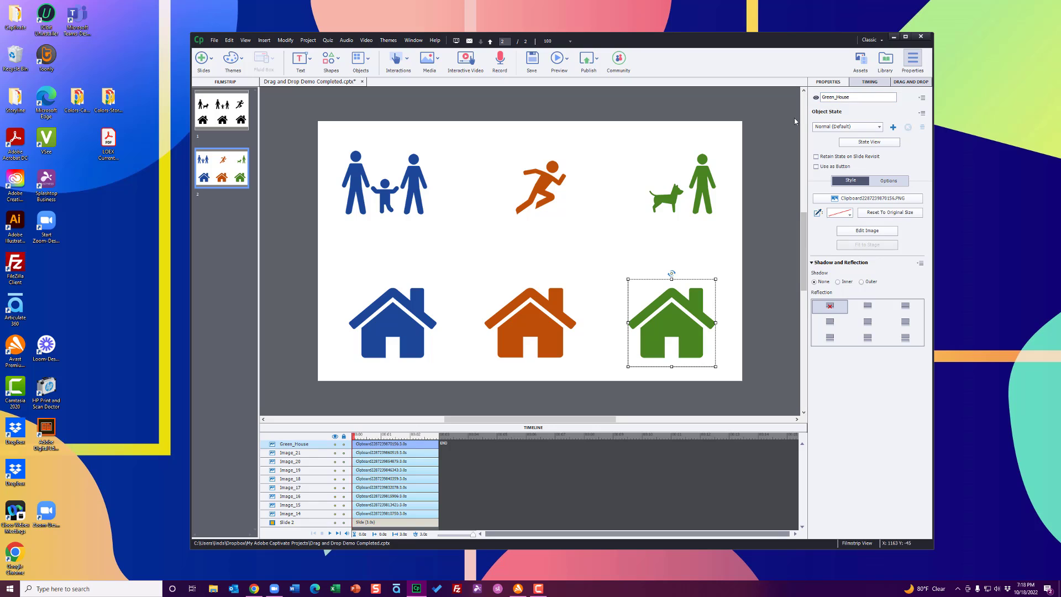
pyautogui.click(298, 454)
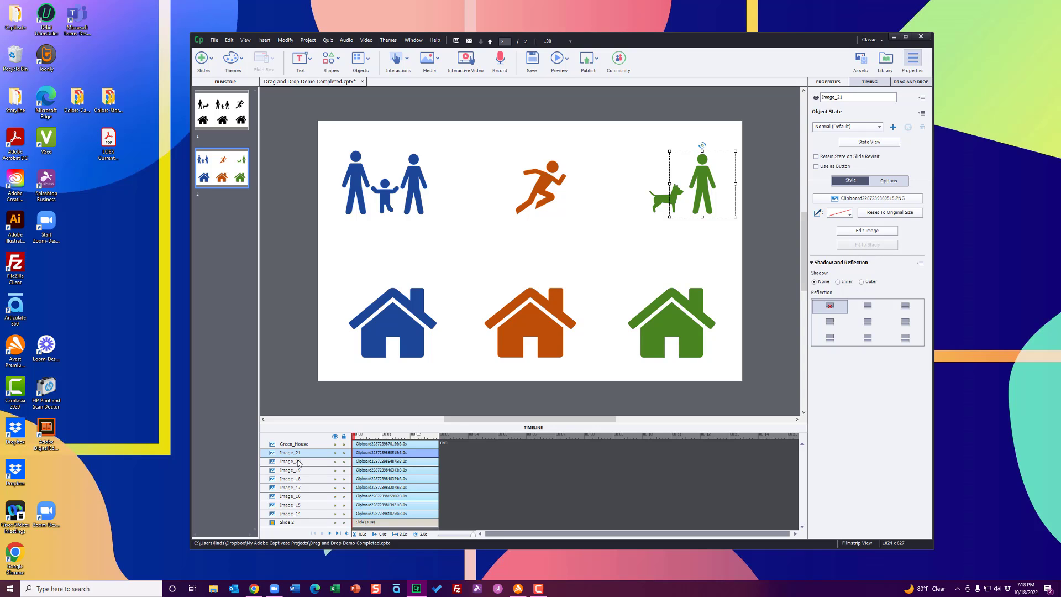
pyautogui.click(782, 276)
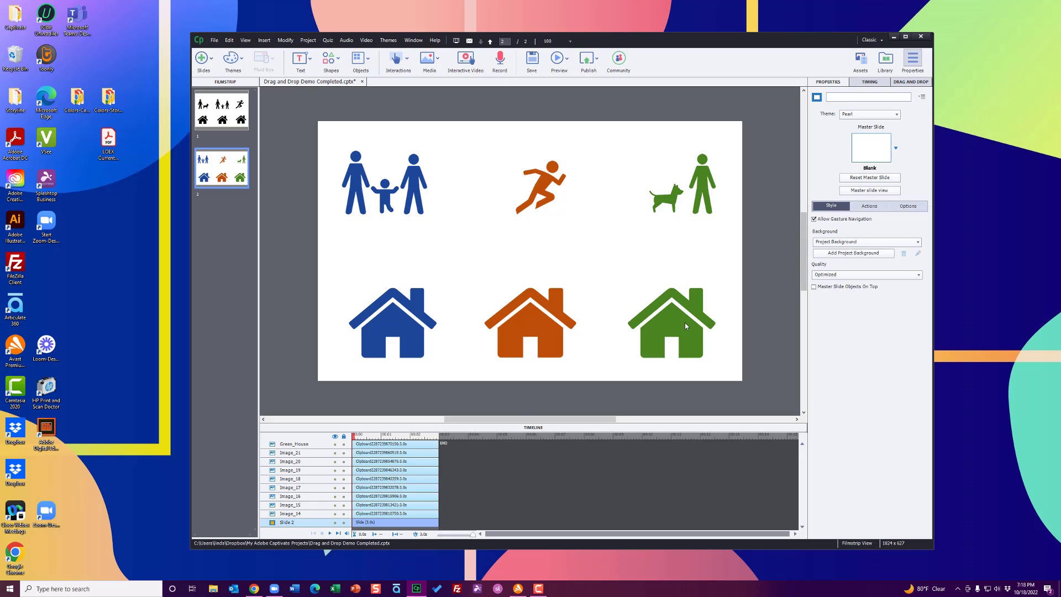
pyautogui.click(672, 197)
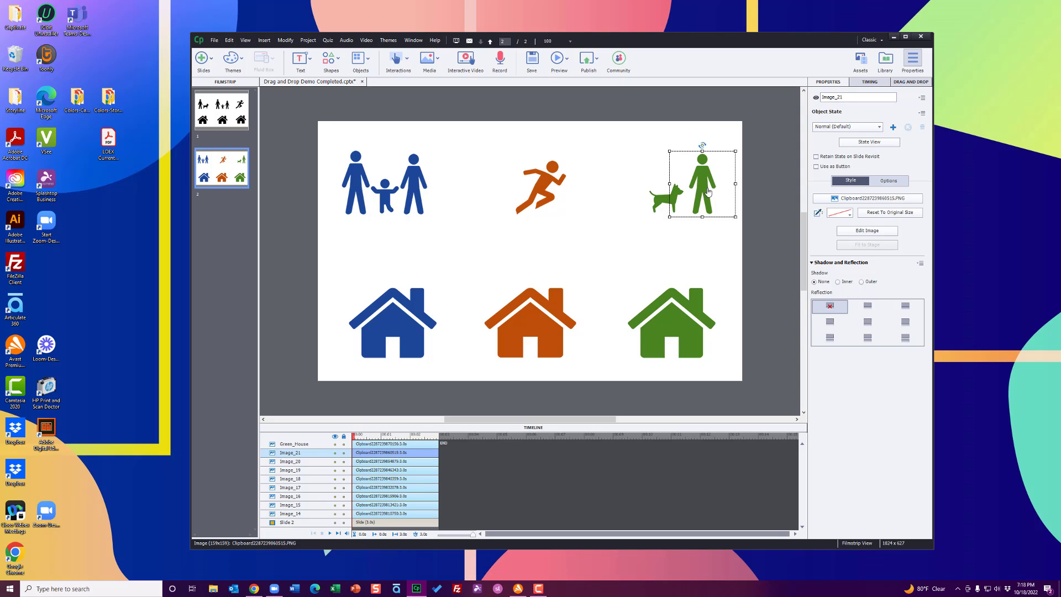
pyautogui.moveTo(708, 191); pyautogui.dragTo(709, 166)
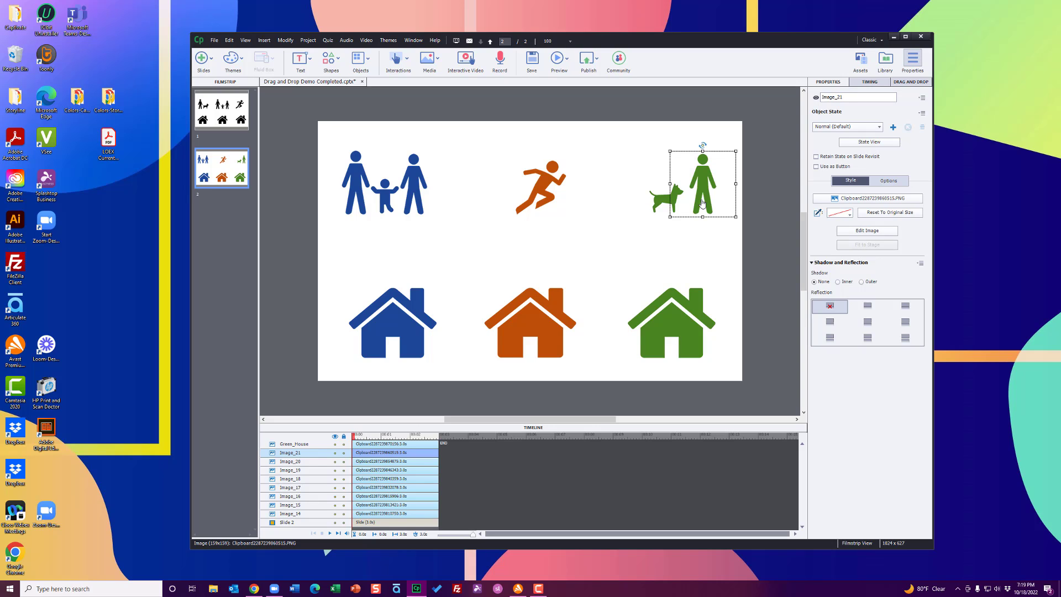
pyautogui.moveTo(701, 202); pyautogui.dragTo(699, 202)
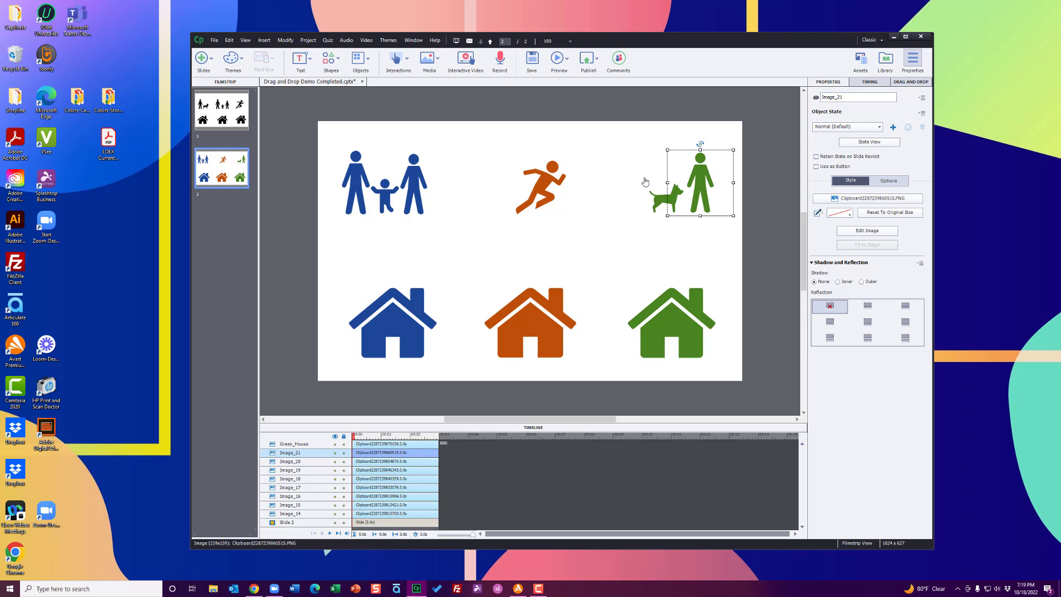
pyautogui.click(606, 138)
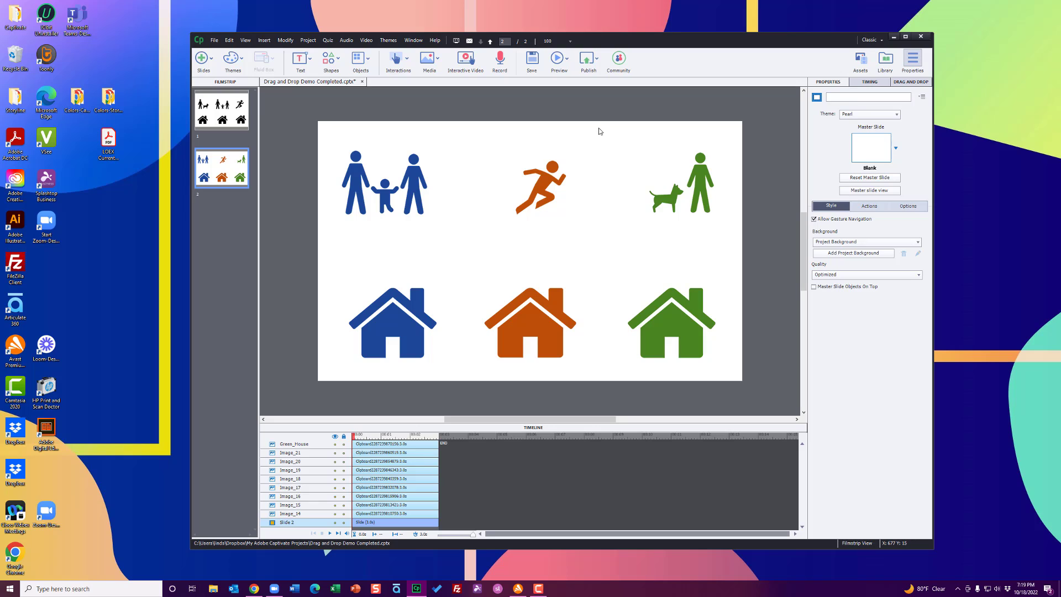
# Launch the Drag and Drop Interaction Wizard from the Interactions menu
pyautogui.click(406, 67)
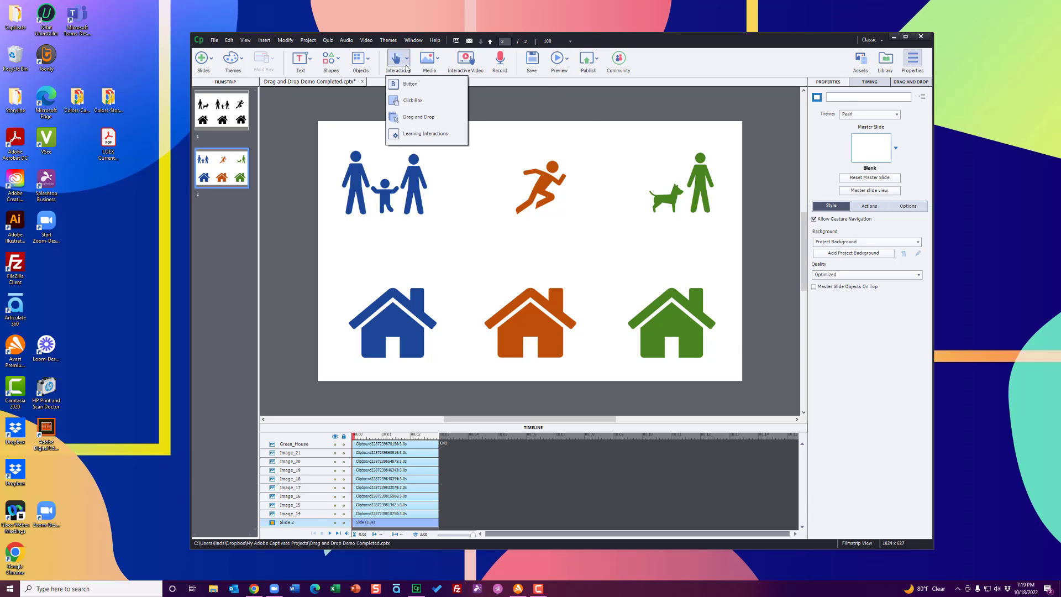
pyautogui.click(418, 117)
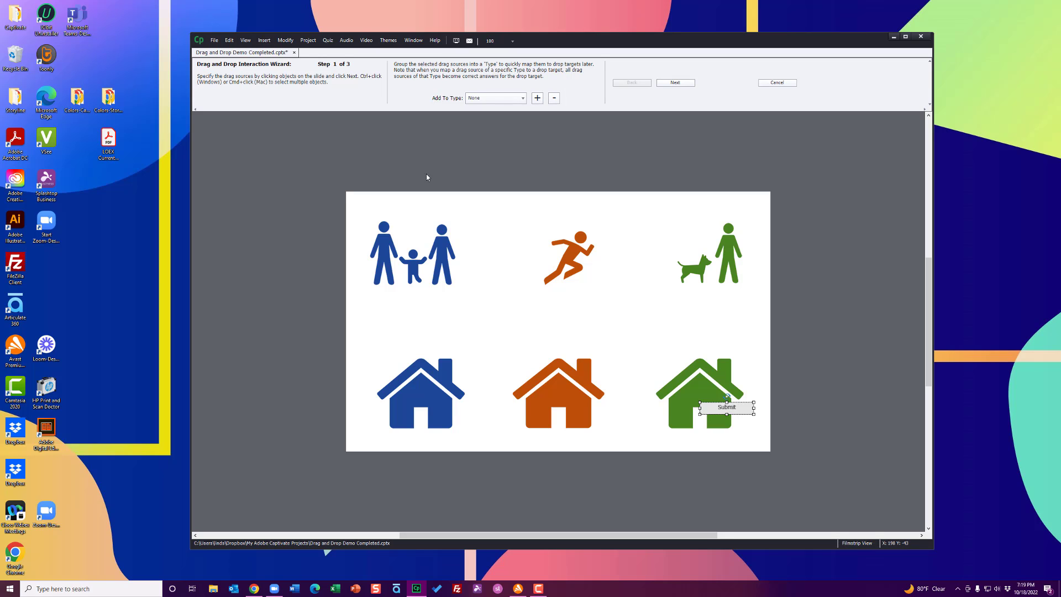
# Choose the two blue adults and the blue child as drag sources, spaced slightly apart
pyautogui.click(384, 241)
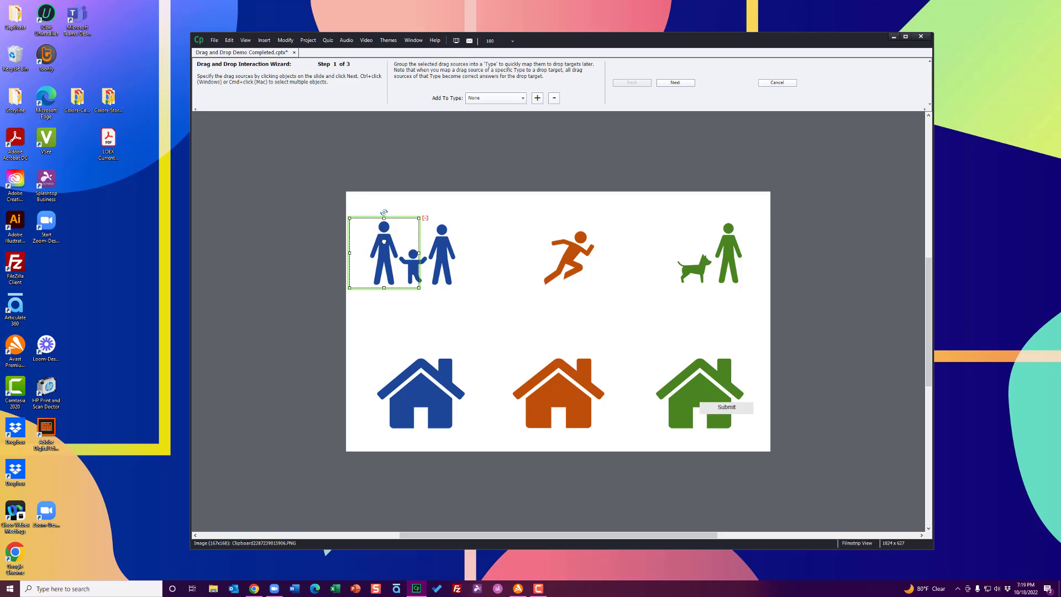
pyautogui.keyDown('ctrl'); pyautogui.click(427, 264); pyautogui.keyUp('ctrl')
pyautogui.moveTo(434, 265); pyautogui.dragTo(405, 281)
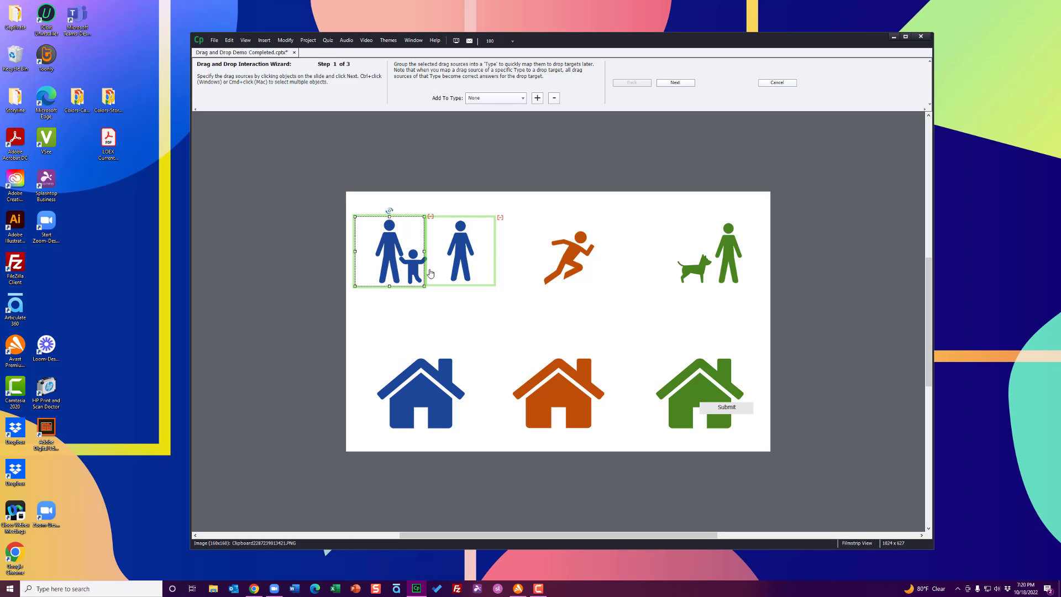
pyautogui.click(397, 251)
pyautogui.moveTo(398, 251); pyautogui.dragTo(371, 253)
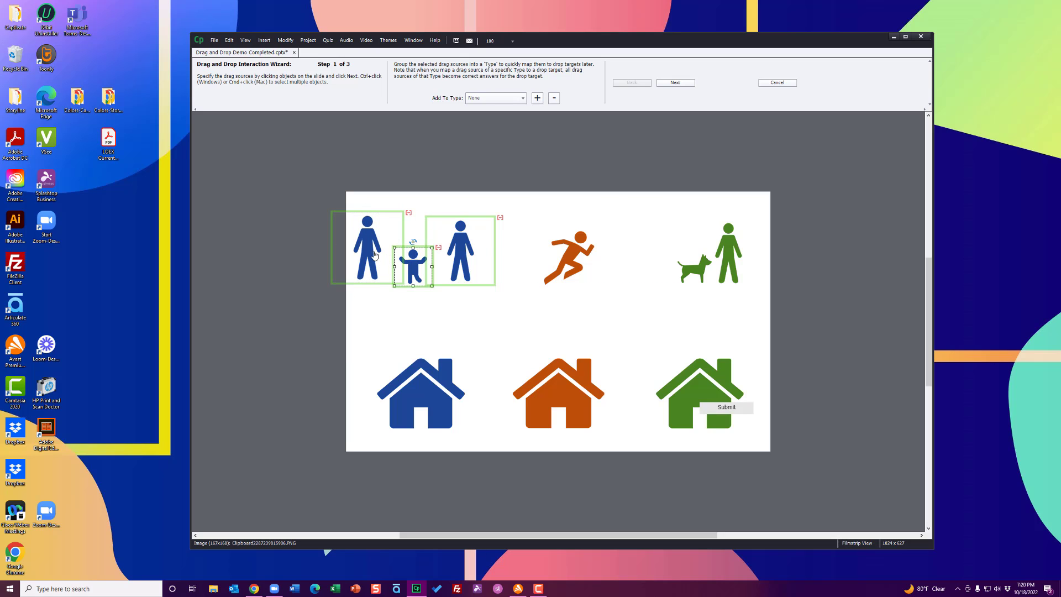
pyautogui.click(415, 271)
# Check the Add To Type dropdown, leaving the blue sources without a type
pyautogui.click(493, 100)
pyautogui.click(493, 100)
pyautogui.click(493, 100)
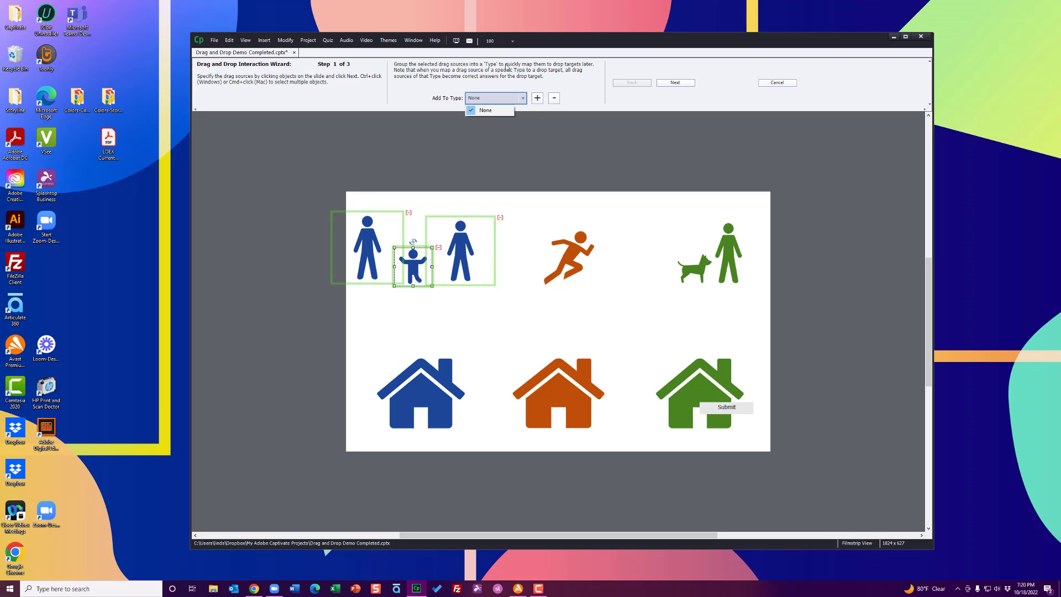
pyautogui.click(504, 68)
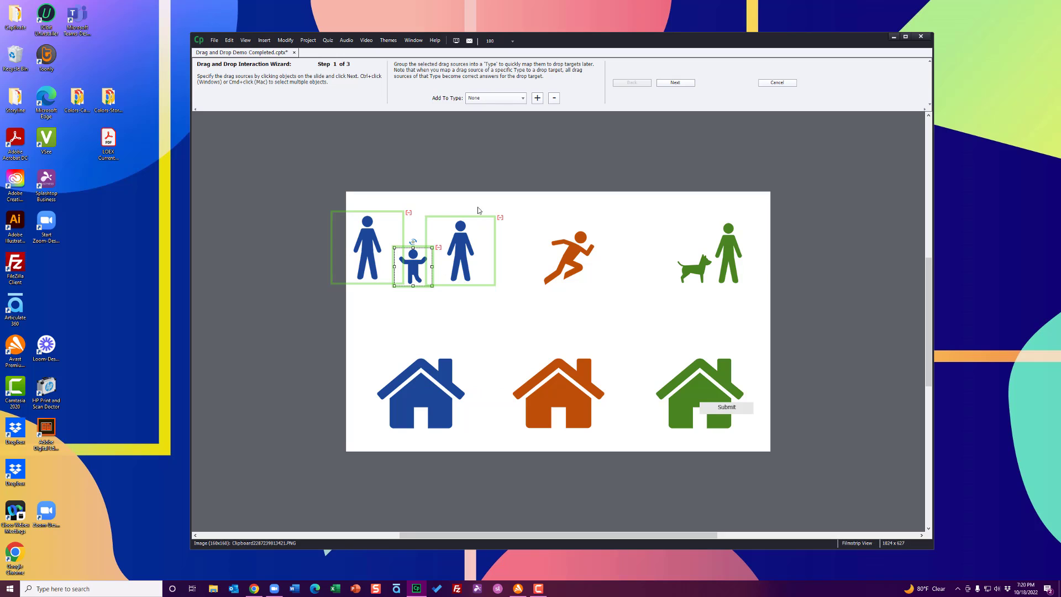
# Create the BlueFamily drag-source type and mark the orange runner as a drag source
pyautogui.click(537, 98)
pyautogui.moveTo(594, 115); pyautogui.dragTo(544, 114)
pyautogui.write('BlueFamily')
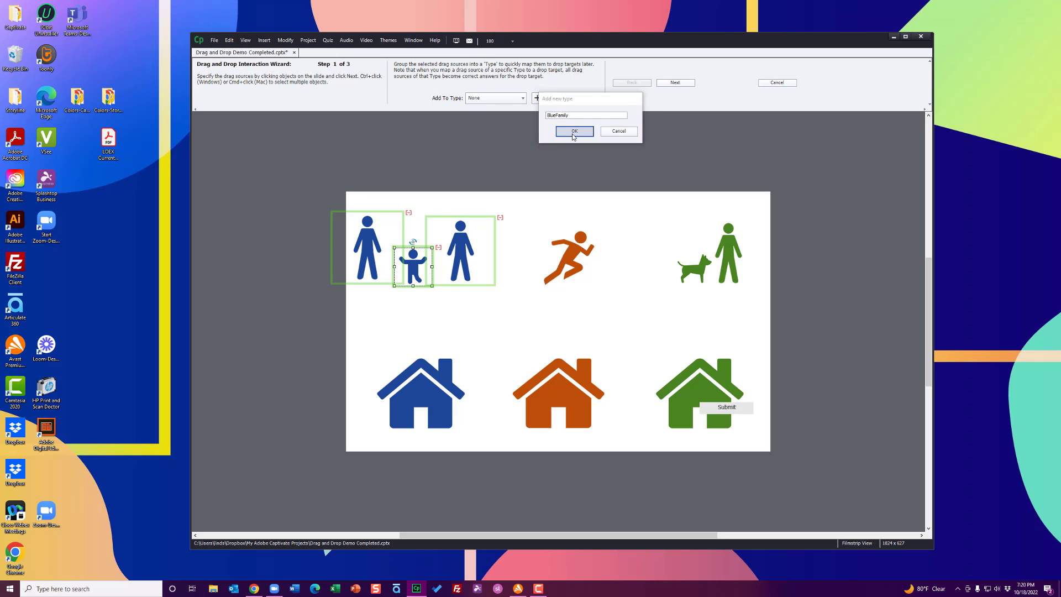
pyautogui.click(574, 131)
pyautogui.click(574, 254)
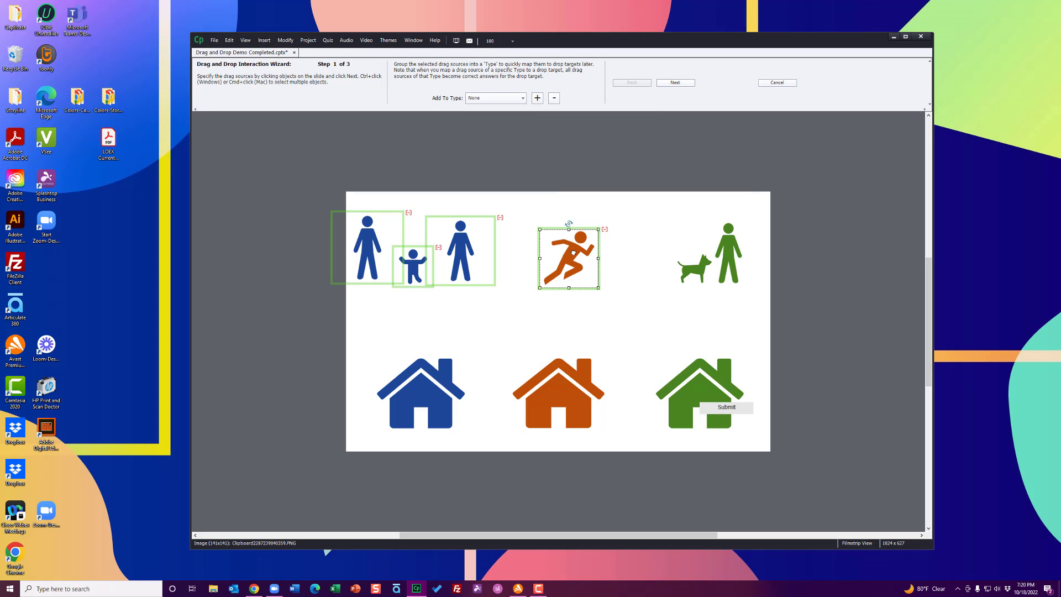
# Create the RedDude type and add the green man and green dog as drag sources
pyautogui.click(537, 98)
pyautogui.doubleClick(577, 120)
pyautogui.write('R')
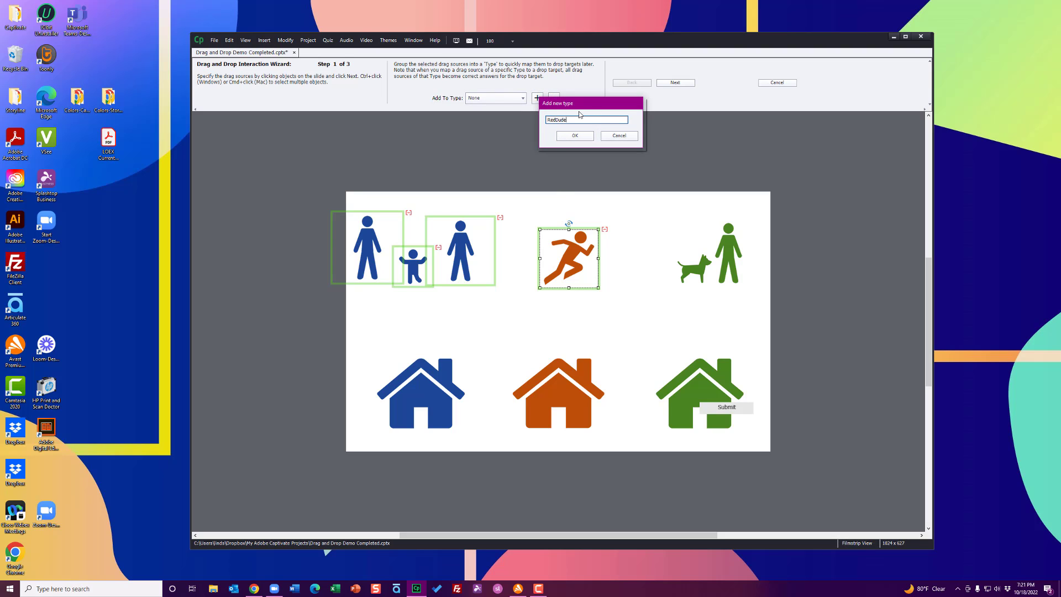
pyautogui.write('edDude')
pyautogui.click(574, 136)
pyautogui.click(732, 268)
pyautogui.keyDown('ctrl'); pyautogui.click(680, 269); pyautogui.keyUp('ctrl')
# Create the GreenDogPeople type for the green figures and remove the runner from the sources
pyautogui.click(537, 97)
pyautogui.write('GreenDogPeople')
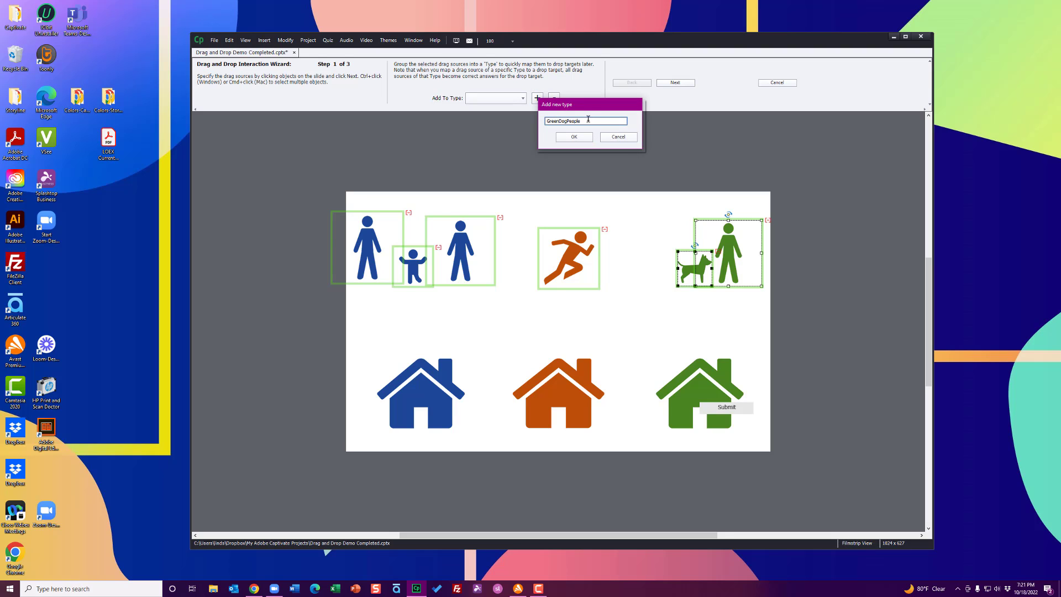
pyautogui.click(574, 137)
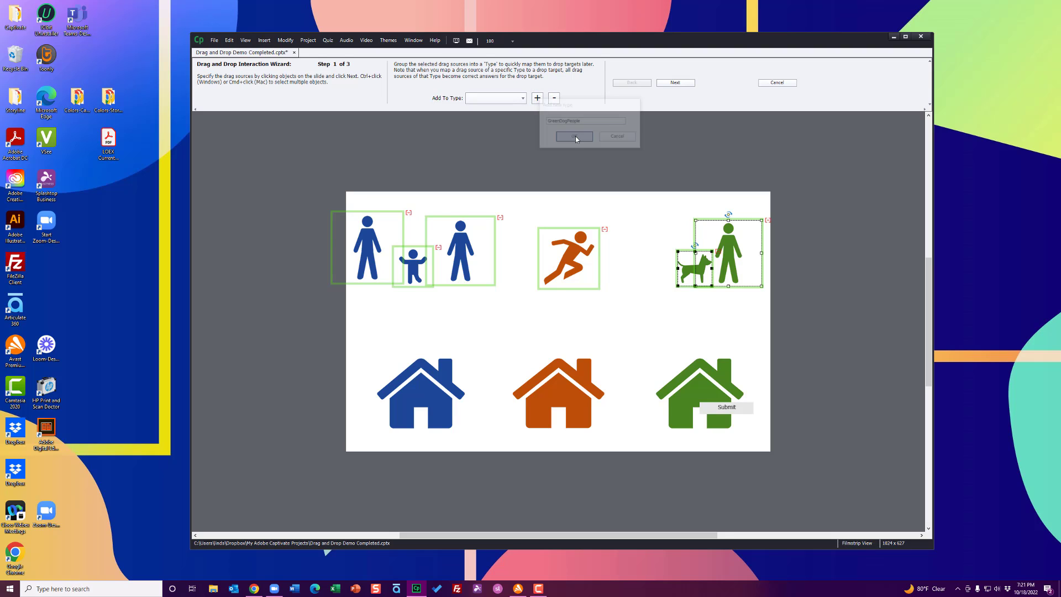
pyautogui.click(497, 98)
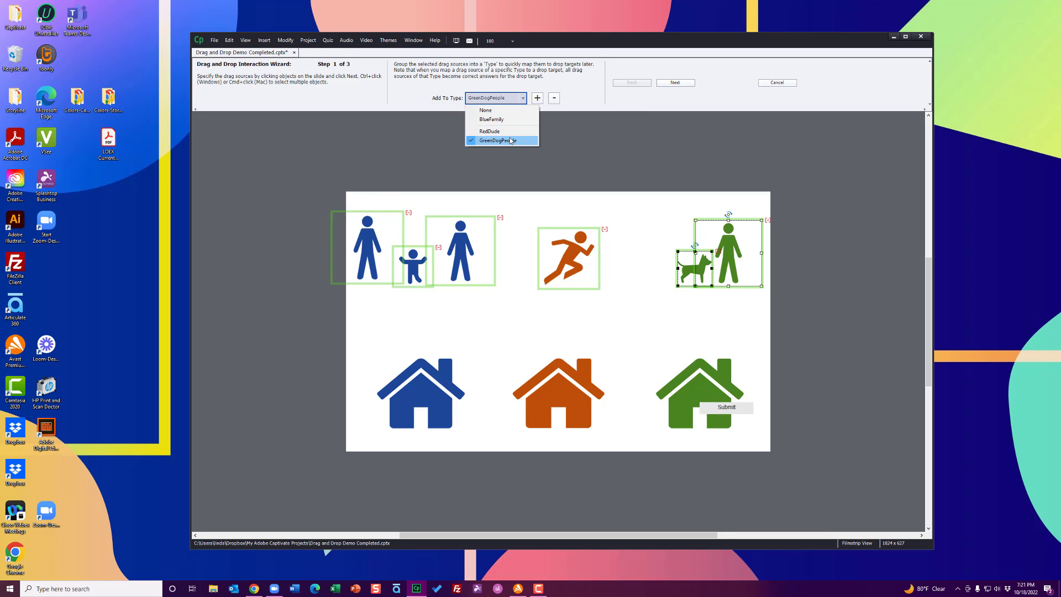
pyautogui.click(578, 142)
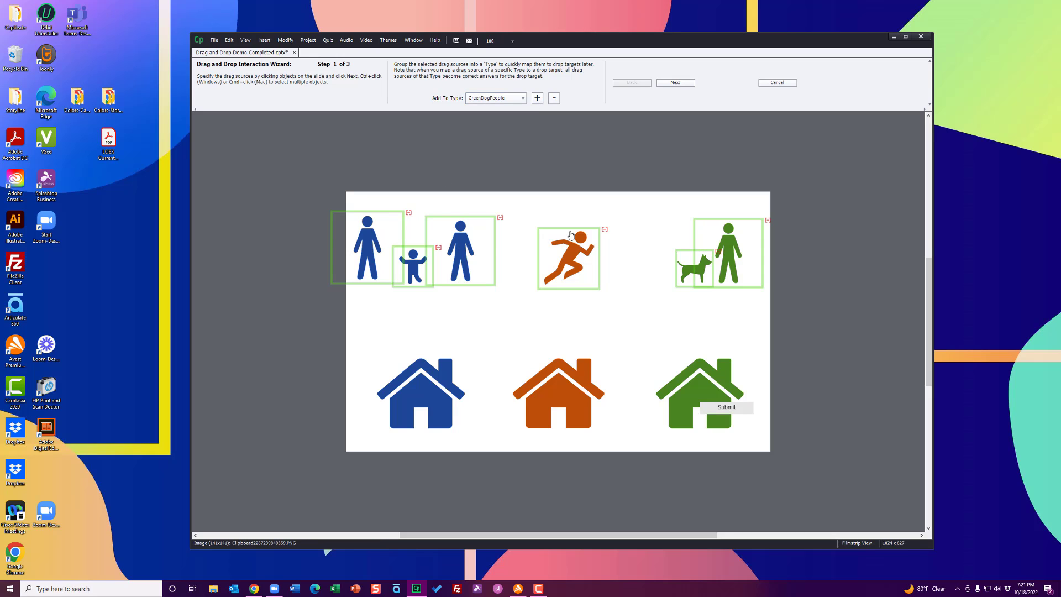
pyautogui.click(605, 230)
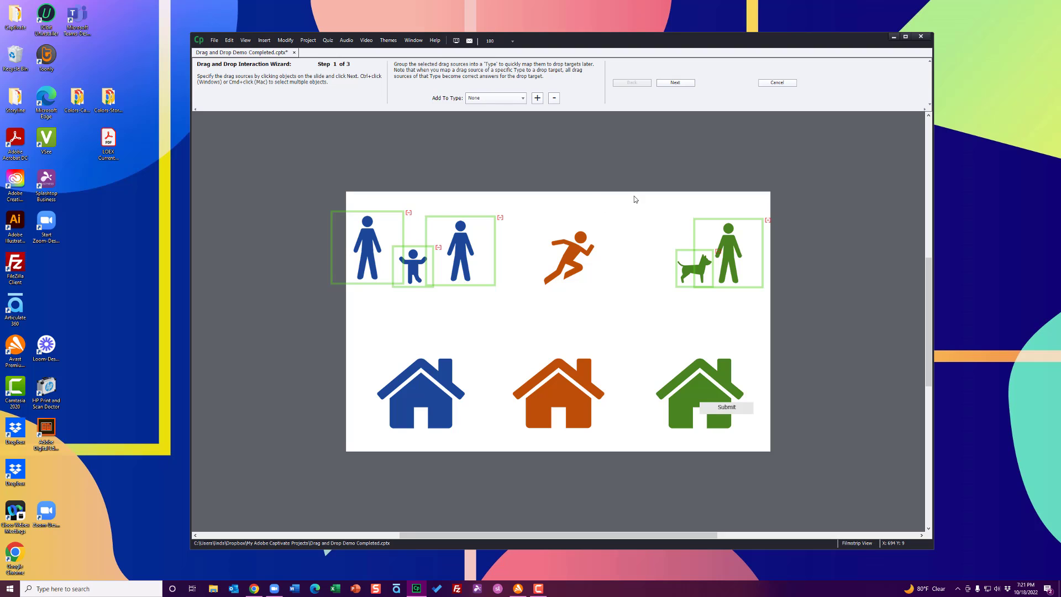
# Reselect the orange runner, assign it to RedDude, and advance to wizard Step 2 of 3
pyautogui.click(589, 243)
pyautogui.click(514, 98)
pyautogui.click(504, 140)
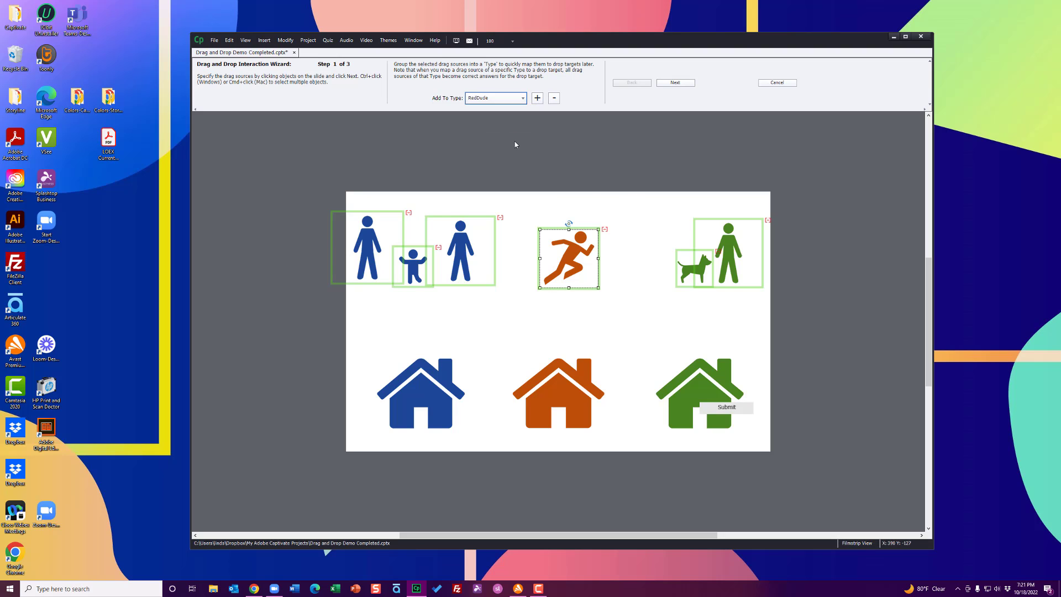
pyautogui.click(583, 153)
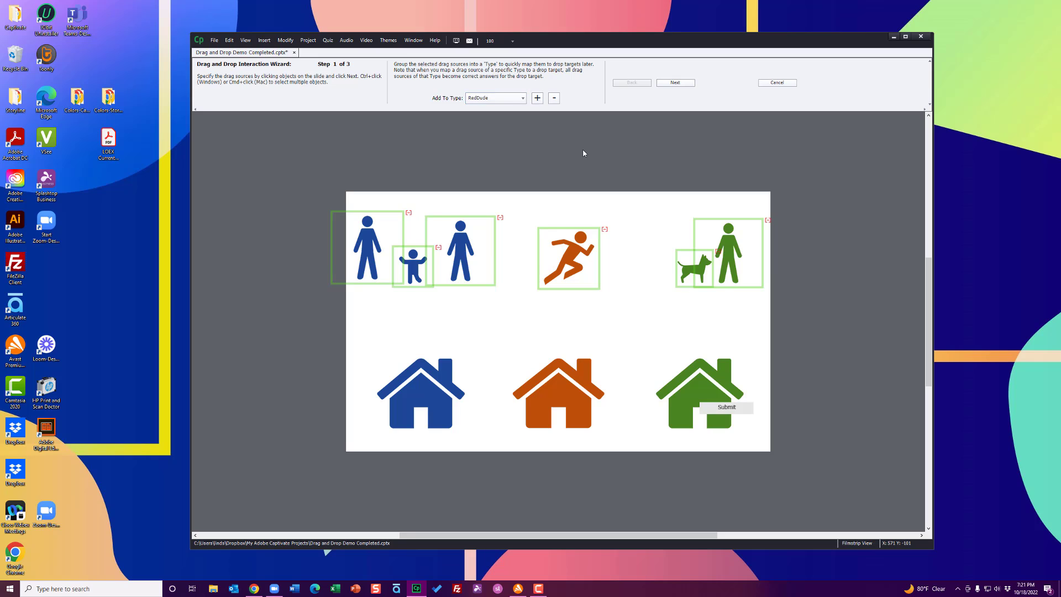
pyautogui.click(678, 84)
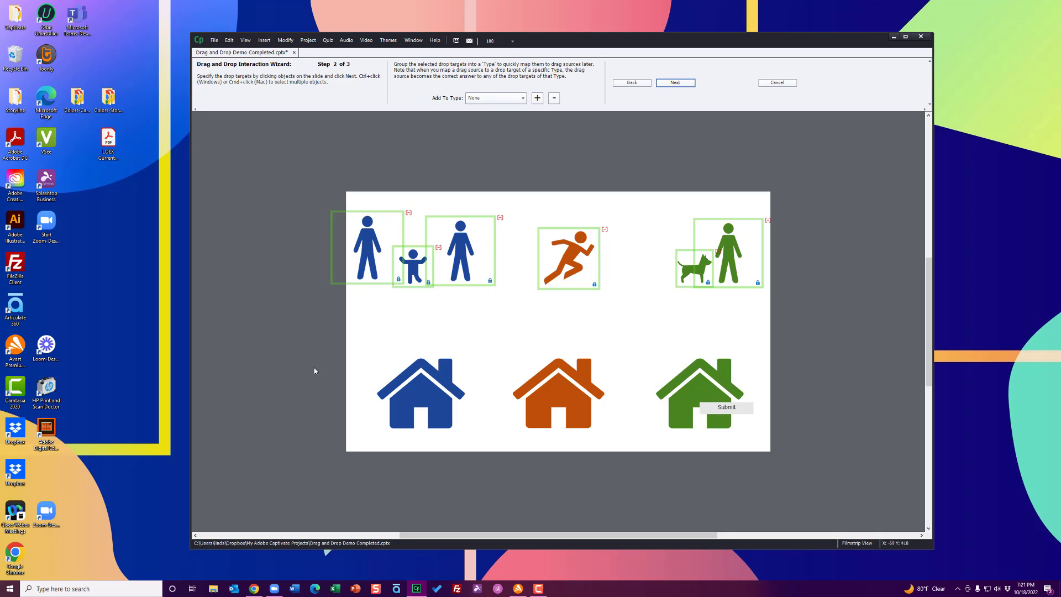
# Make the blue house a drop target in a new type named Blue
pyautogui.click(445, 384)
pyautogui.click(514, 98)
pyautogui.click(536, 98)
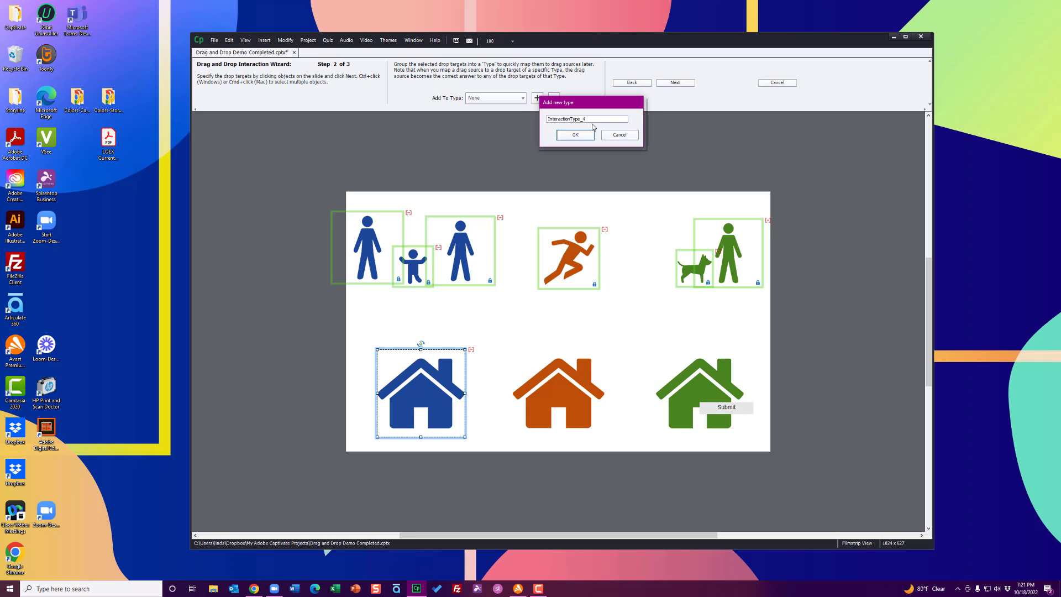
pyautogui.write('Buy')
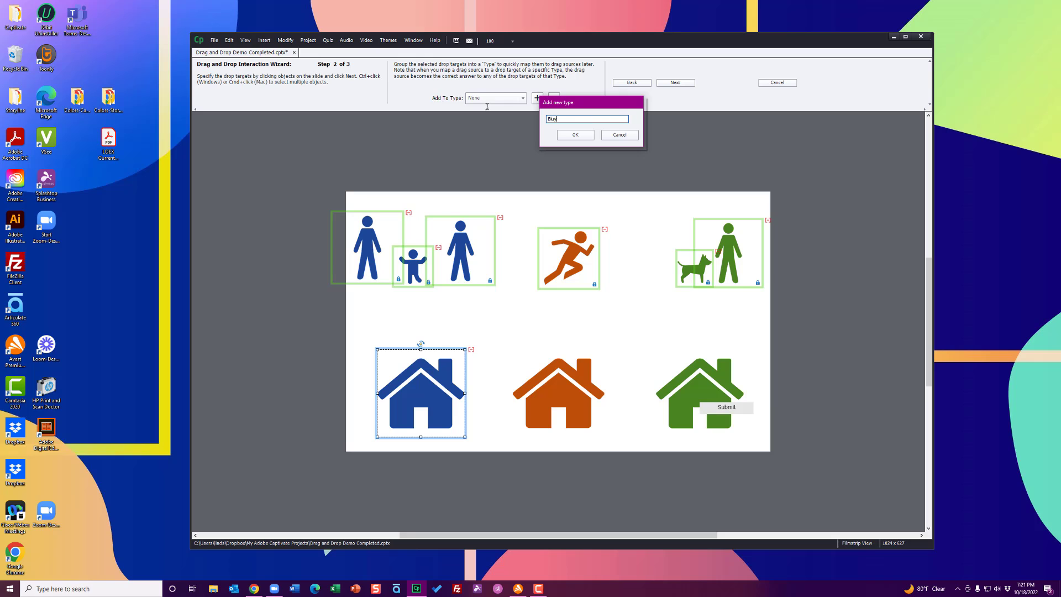
pyautogui.click(569, 138)
# Make the orange house a drop target in a new type named Red
pyautogui.click(558, 429)
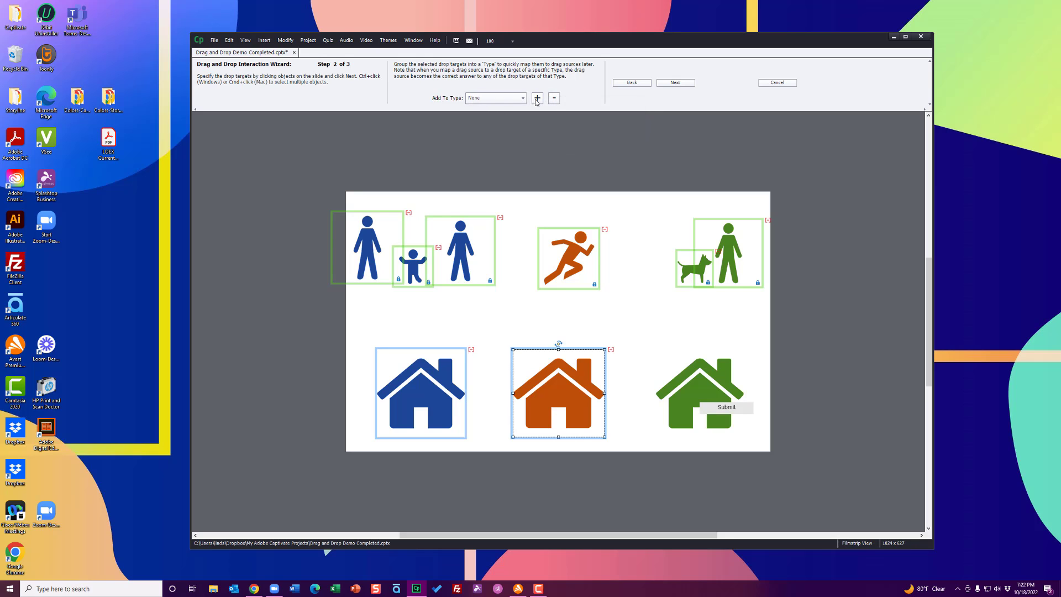
pyautogui.click(537, 97)
pyautogui.doubleClick(607, 120)
pyautogui.write('Red')
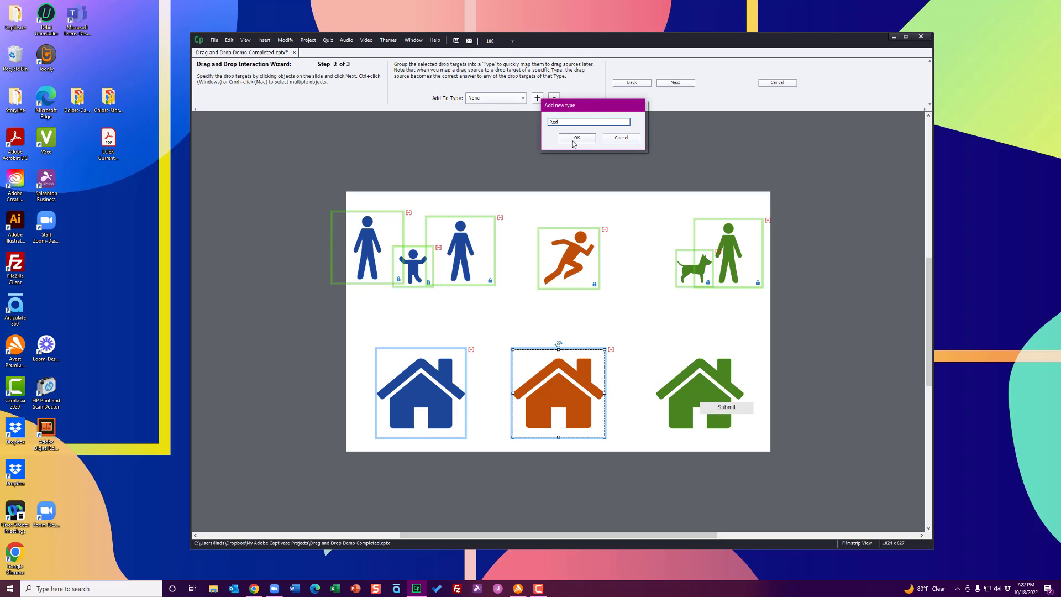
pyautogui.click(576, 137)
# Make the green house a drop target in a new type named Green
pyautogui.click(709, 389)
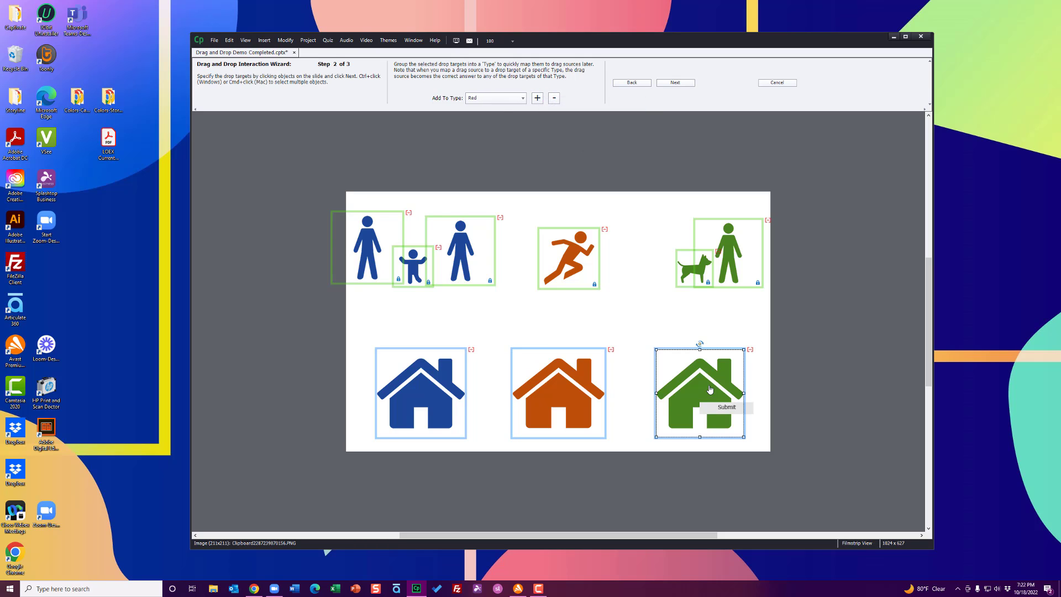
pyautogui.click(537, 98)
pyautogui.doubleClick(598, 122)
pyautogui.write('Green')
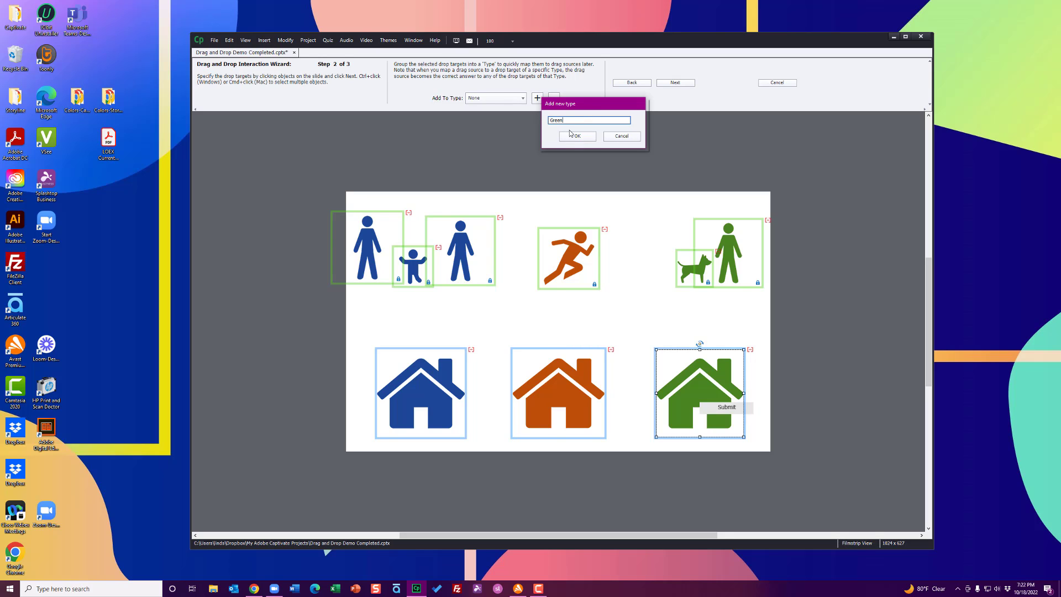
pyautogui.click(572, 135)
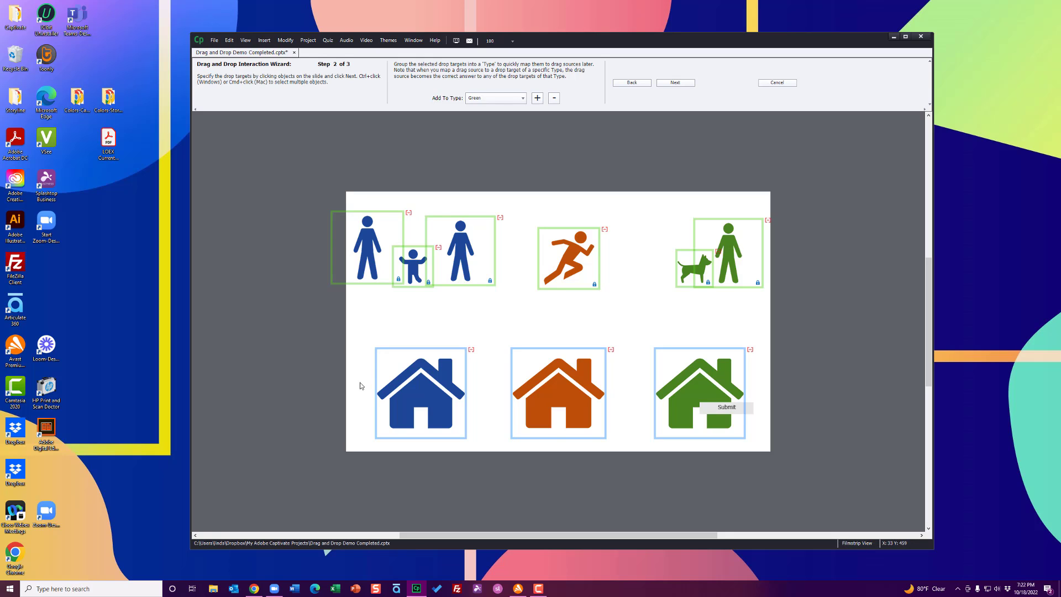
# On Step 3, link both blue adults and the blue child to the blue house
pyautogui.click(680, 84)
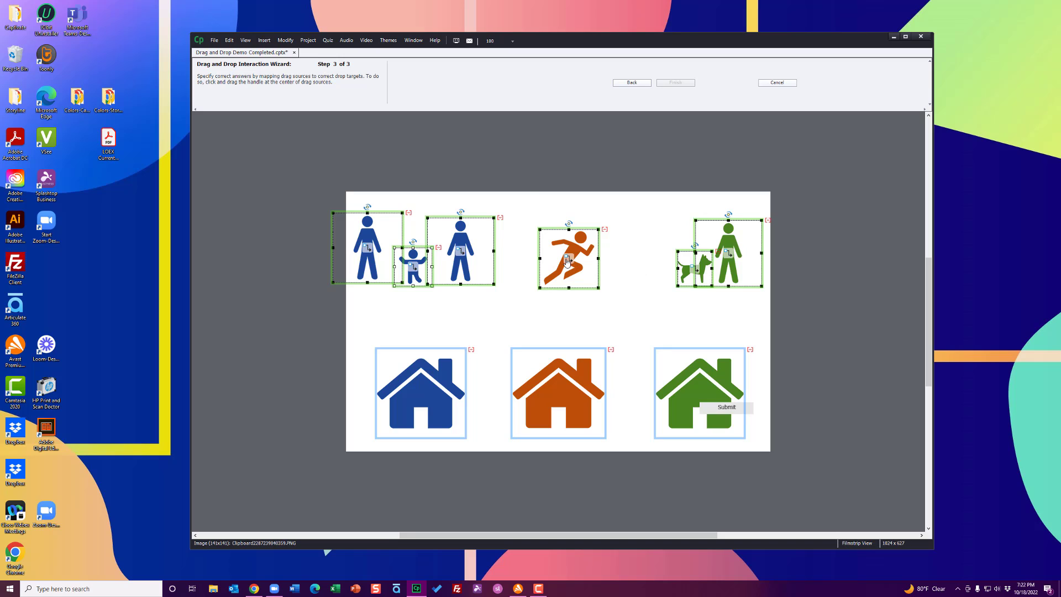
pyautogui.click(525, 181)
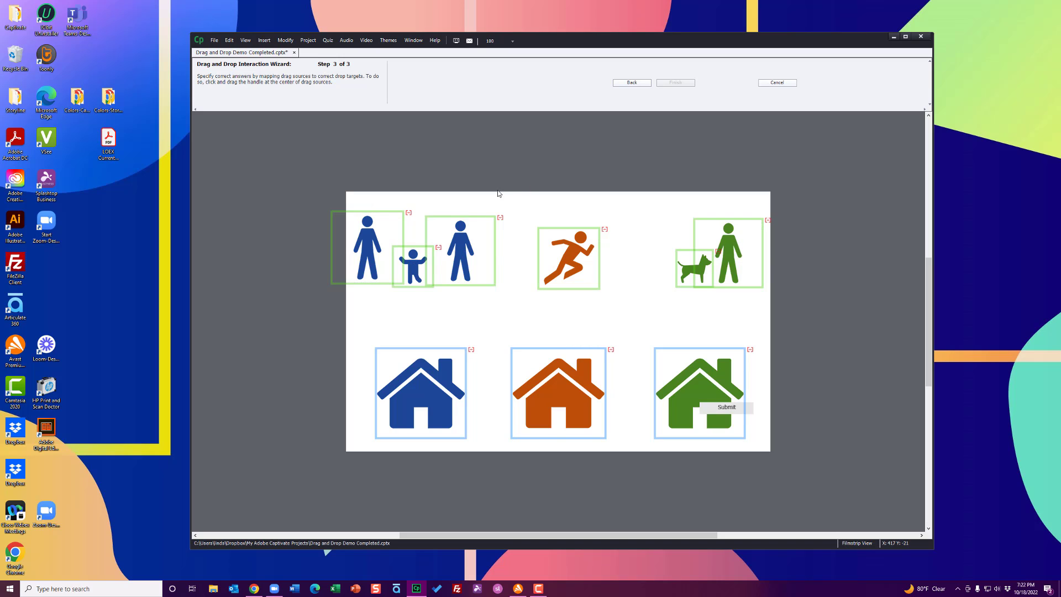
pyautogui.click(370, 250)
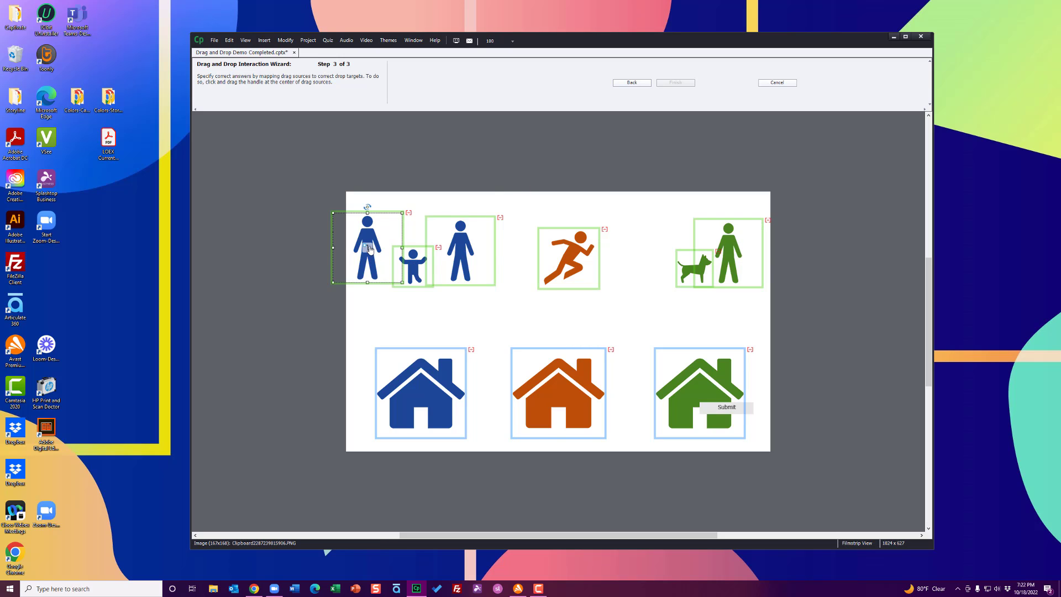
pyautogui.moveTo(371, 259); pyautogui.dragTo(391, 302)
pyautogui.moveTo(391, 303); pyautogui.dragTo(418, 396)
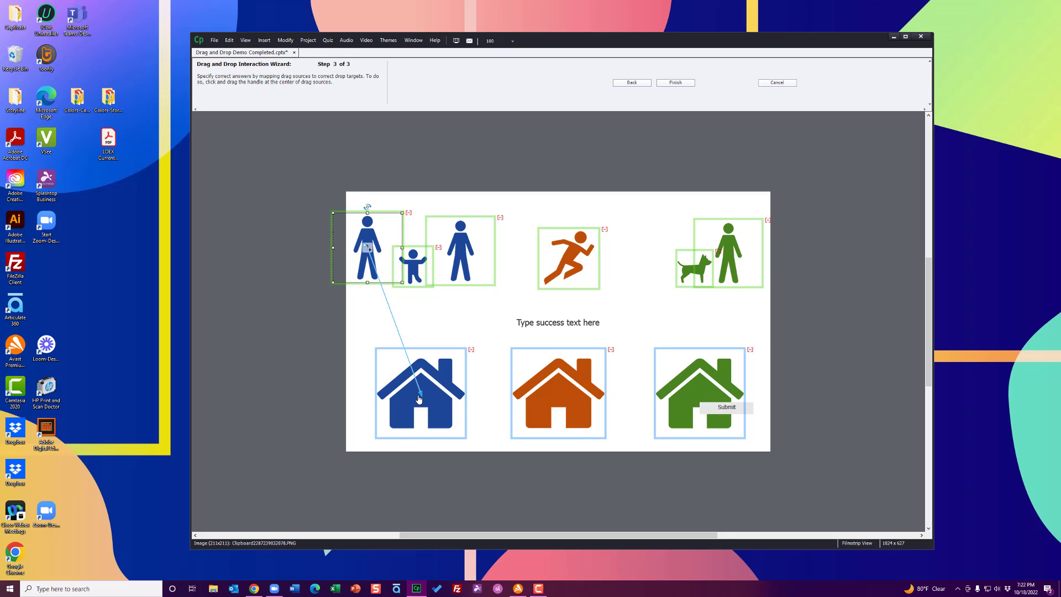
pyautogui.click(418, 267)
pyautogui.moveTo(415, 267); pyautogui.dragTo(420, 394)
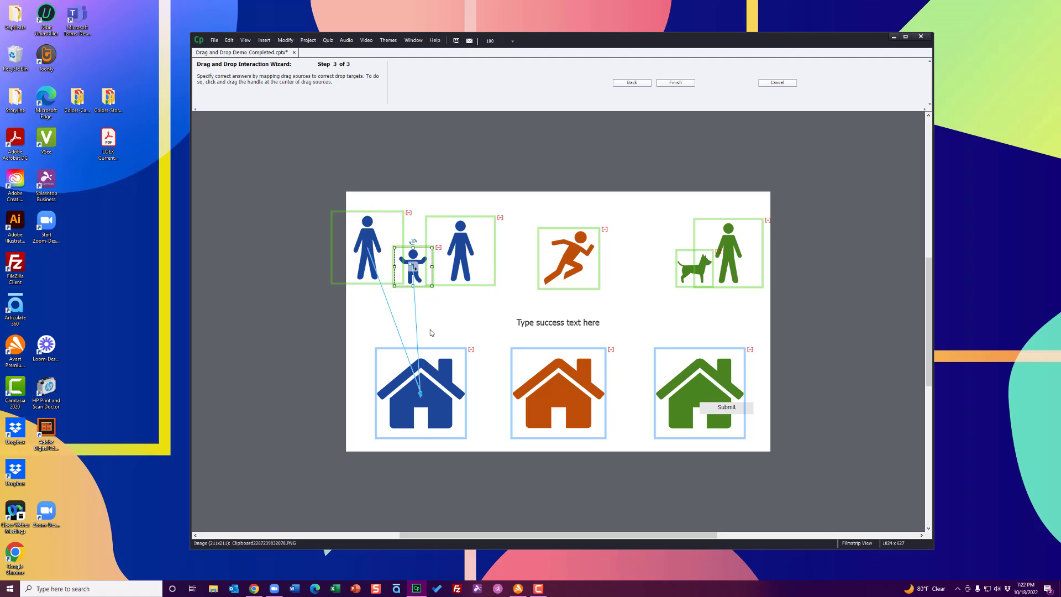
pyautogui.click(472, 244)
pyautogui.moveTo(460, 252); pyautogui.dragTo(423, 397)
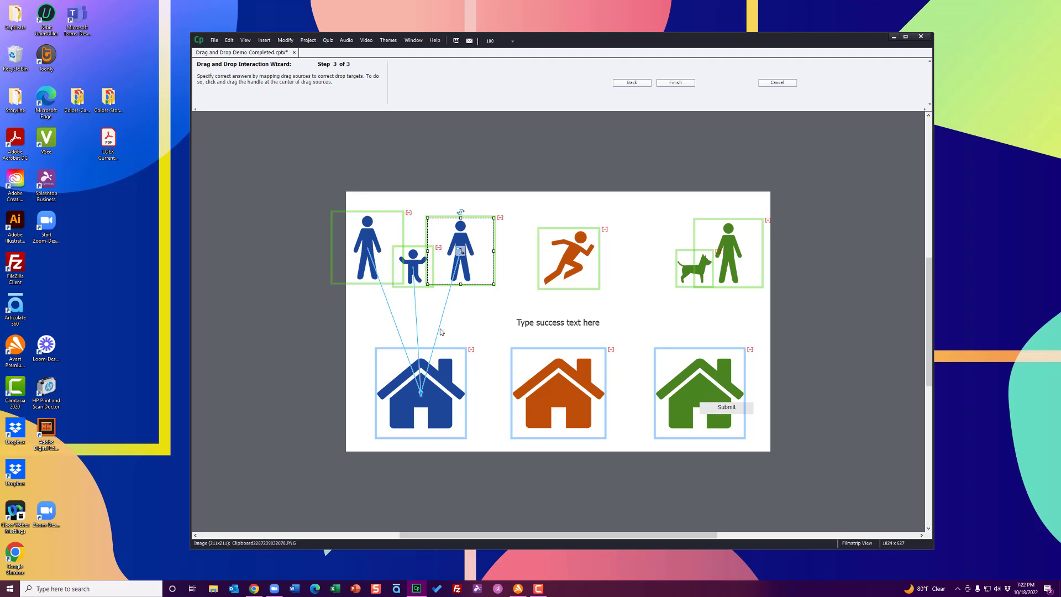
# Link the runner to the orange house, and the dog and green man to the green house
pyautogui.click(570, 260)
pyautogui.moveTo(567, 275); pyautogui.dragTo(559, 393)
pyautogui.click(692, 272)
pyautogui.moveTo(694, 269); pyautogui.dragTo(698, 363)
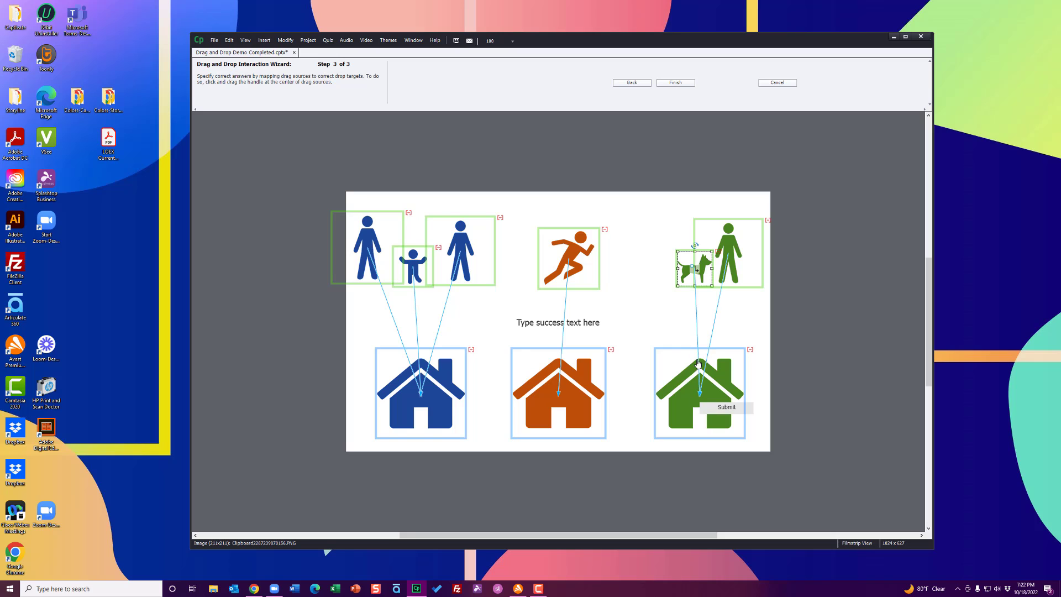
pyautogui.click(746, 249)
pyautogui.moveTo(728, 255); pyautogui.dragTo(701, 393)
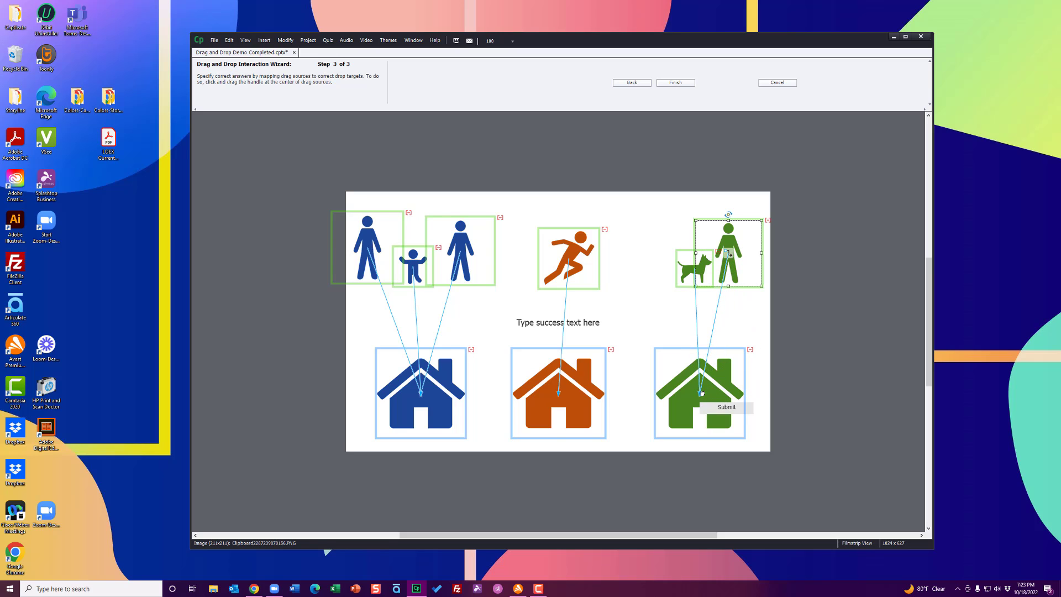
# Review the success caption and Submit button, then finish the wizard to create Interaction_1
pyautogui.click(544, 320)
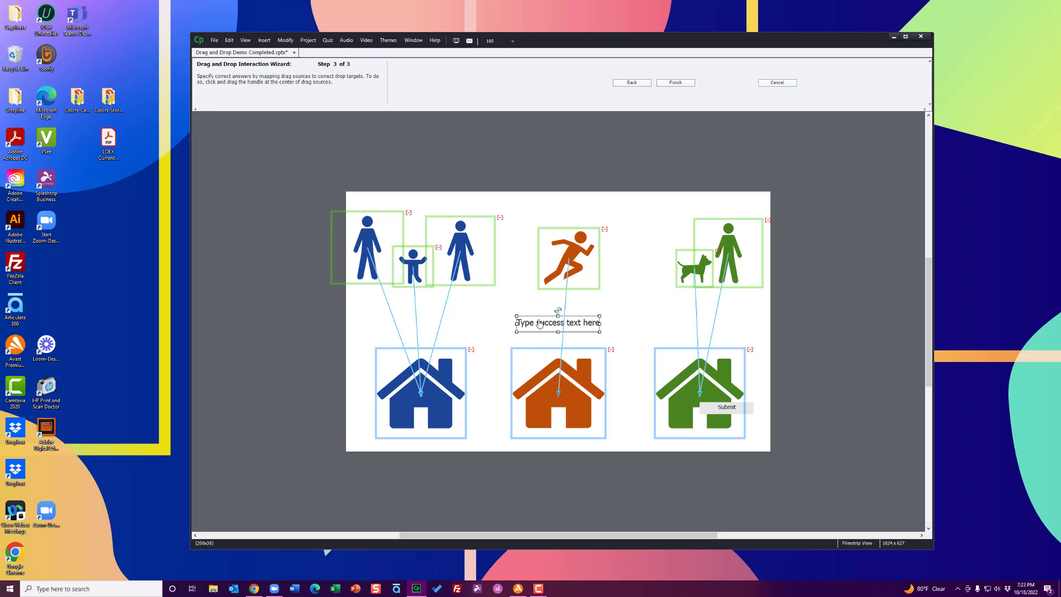
pyautogui.click(634, 319)
pyautogui.click(735, 408)
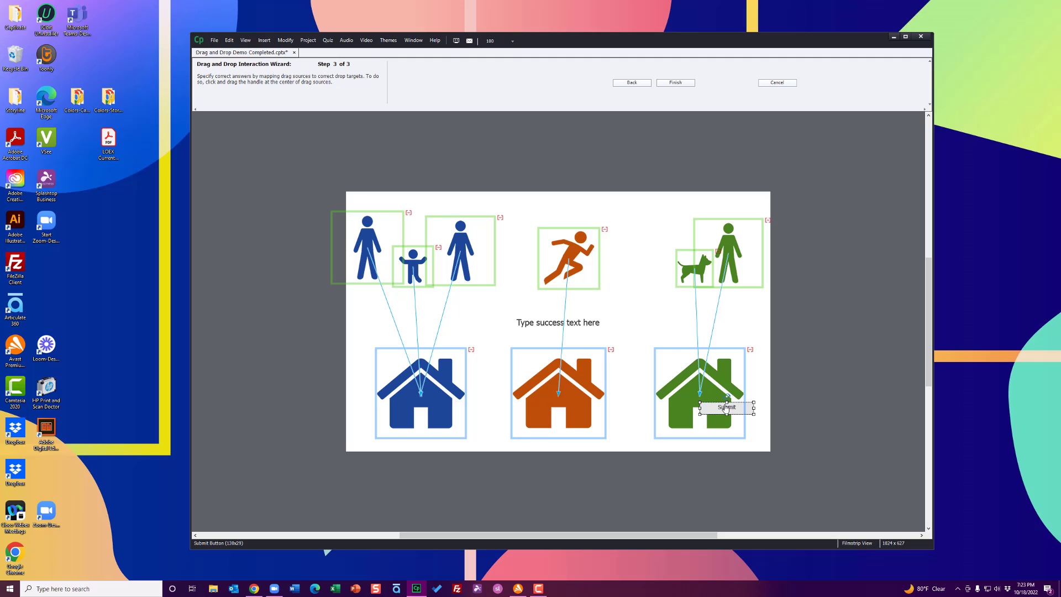
pyautogui.click(802, 335)
pyautogui.click(674, 84)
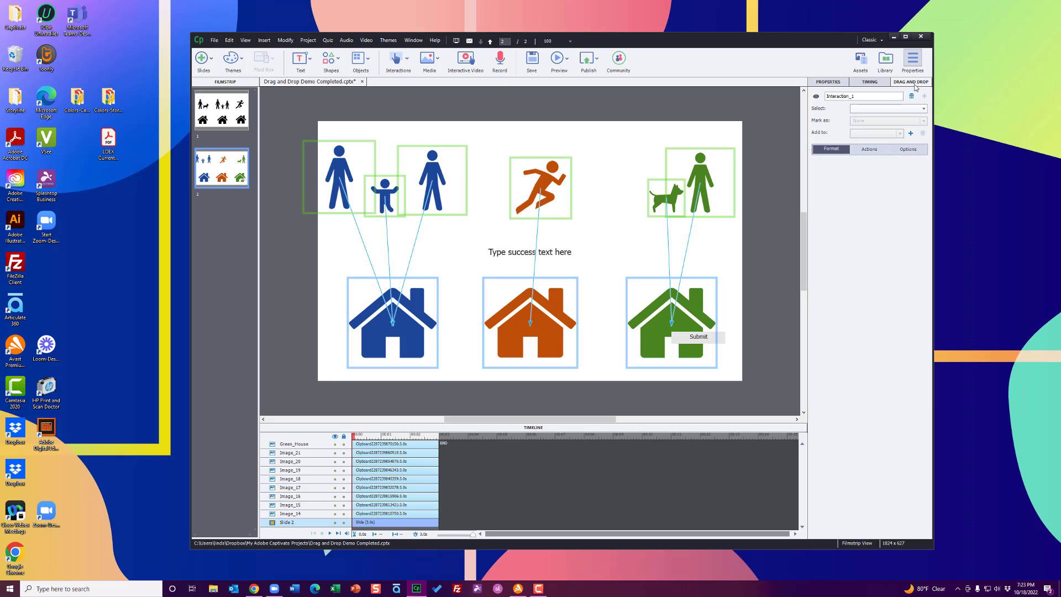
# Under Actions, toggle Success Caption and Failure Caption off and on so 'Type failure text here' appears
pyautogui.click(879, 150)
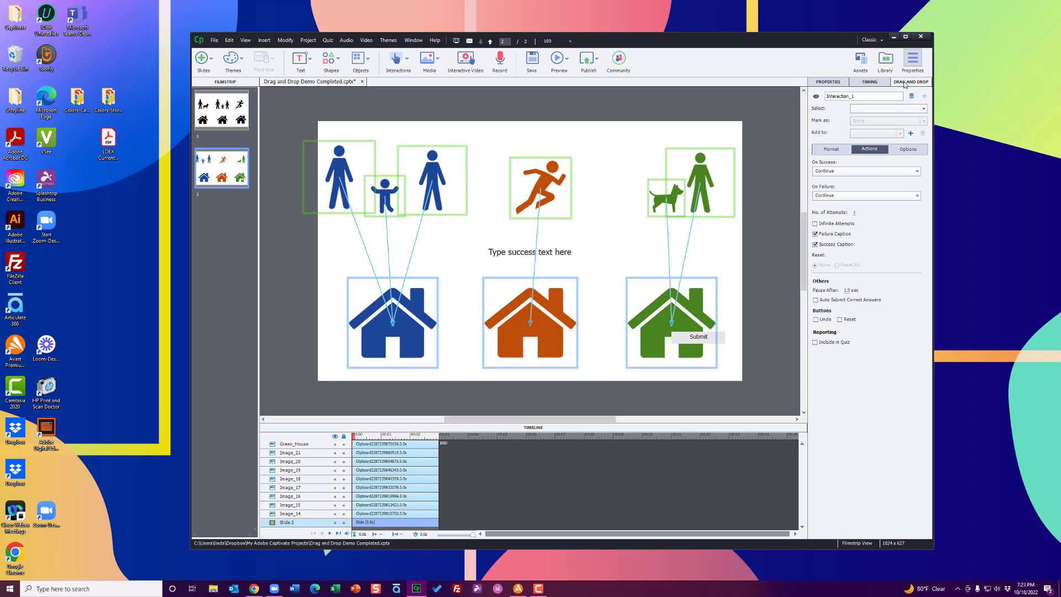
pyautogui.click(831, 233)
pyautogui.click(834, 246)
pyautogui.click(834, 245)
pyautogui.click(831, 234)
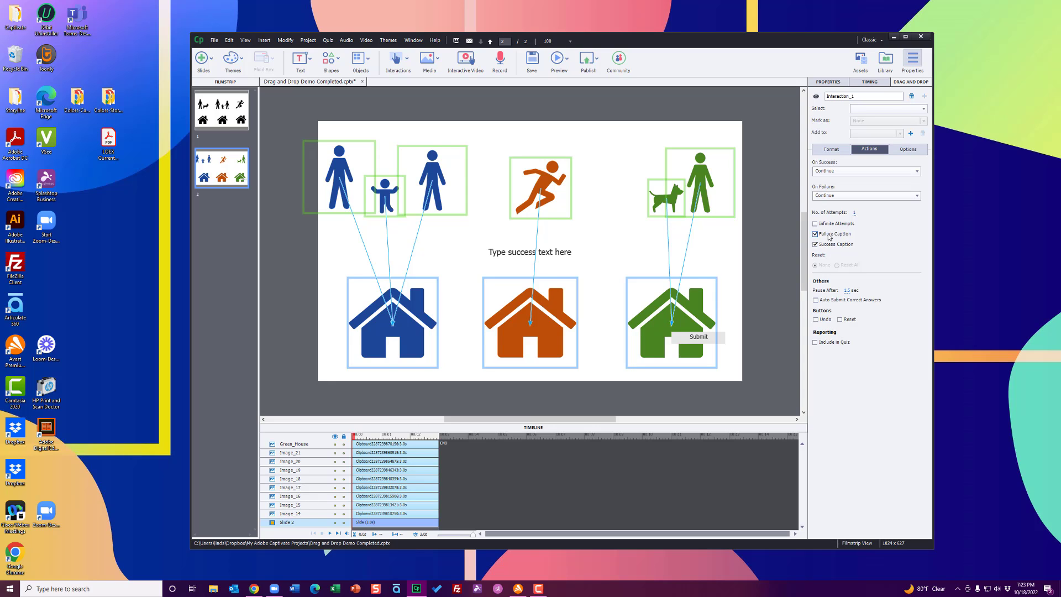
# Change the failure caption text to 'Not quite!' and move it off the success caption
pyautogui.click(517, 249)
pyautogui.doubleClick(518, 250)
pyautogui.hotkey('ctrl', 'a')
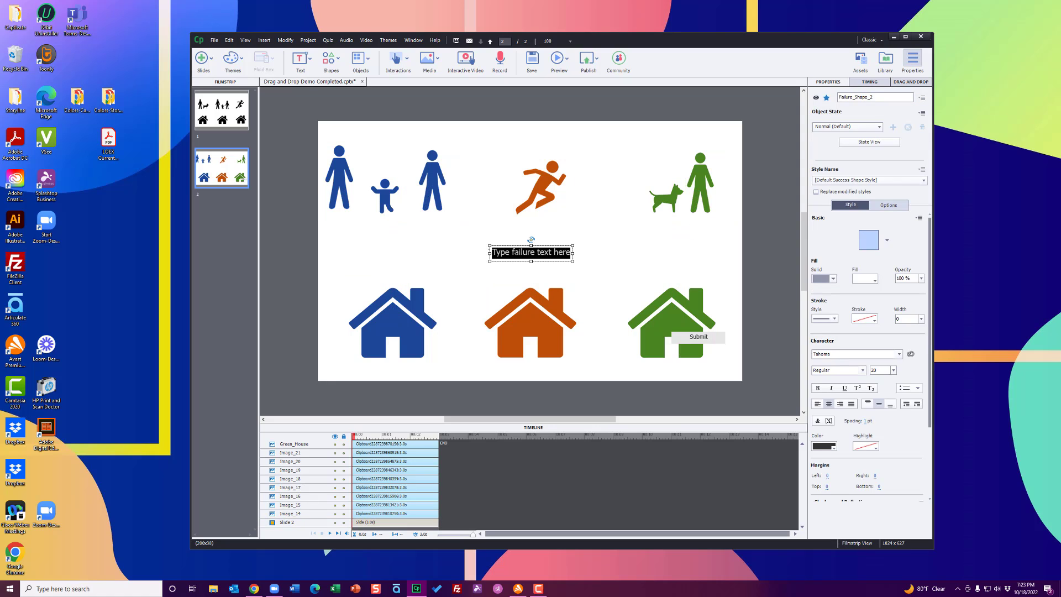
pyautogui.write('Not quite!')
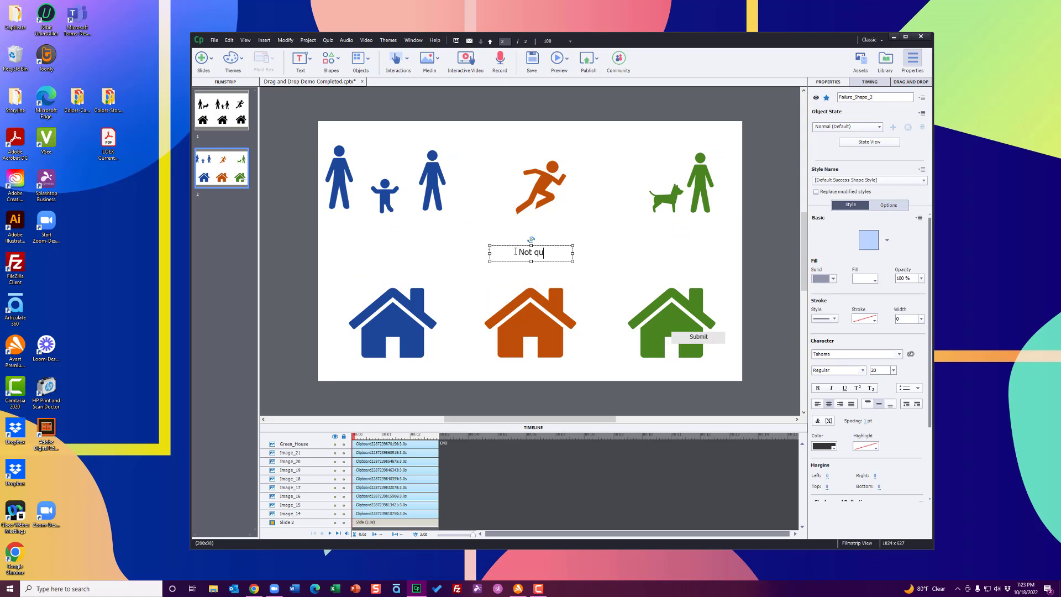
pyautogui.click(591, 253)
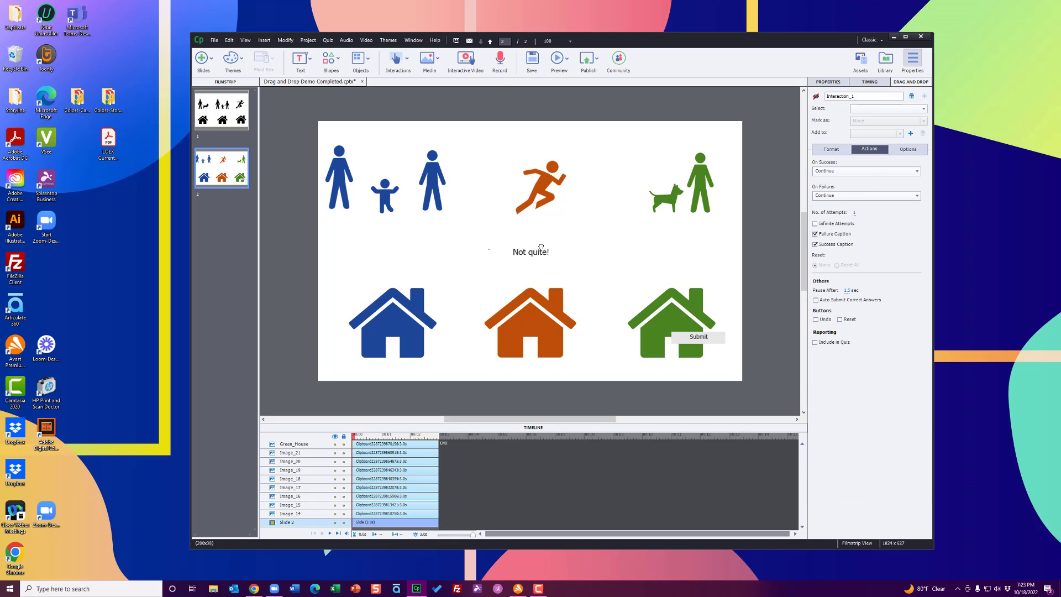
pyautogui.moveTo(545, 250); pyautogui.dragTo(576, 239)
# Change the success caption to 'You got it!' at font size 28
pyautogui.click(518, 258)
pyautogui.doubleClick(519, 258)
pyautogui.hotkey('ctrl', 'a')
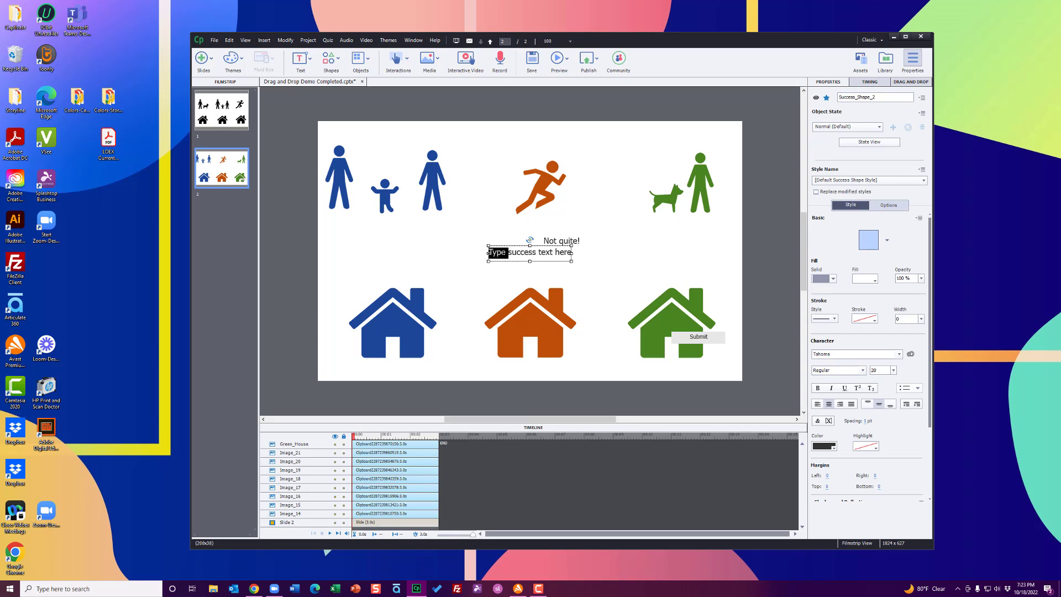
pyautogui.write('You got it!')
pyautogui.tripleClick(532, 252)
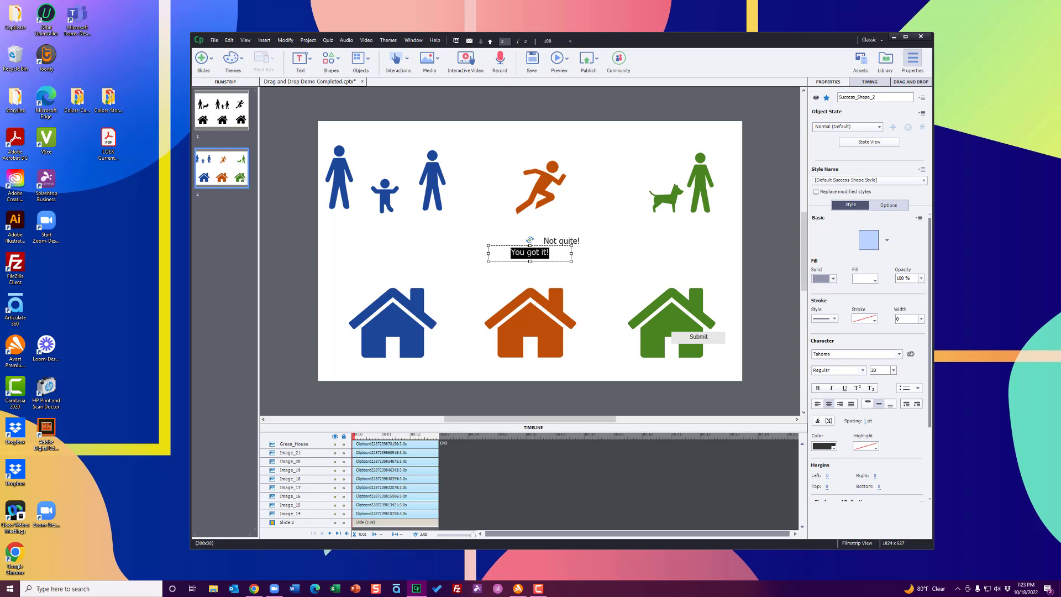
pyautogui.click(893, 369)
pyautogui.click(900, 457)
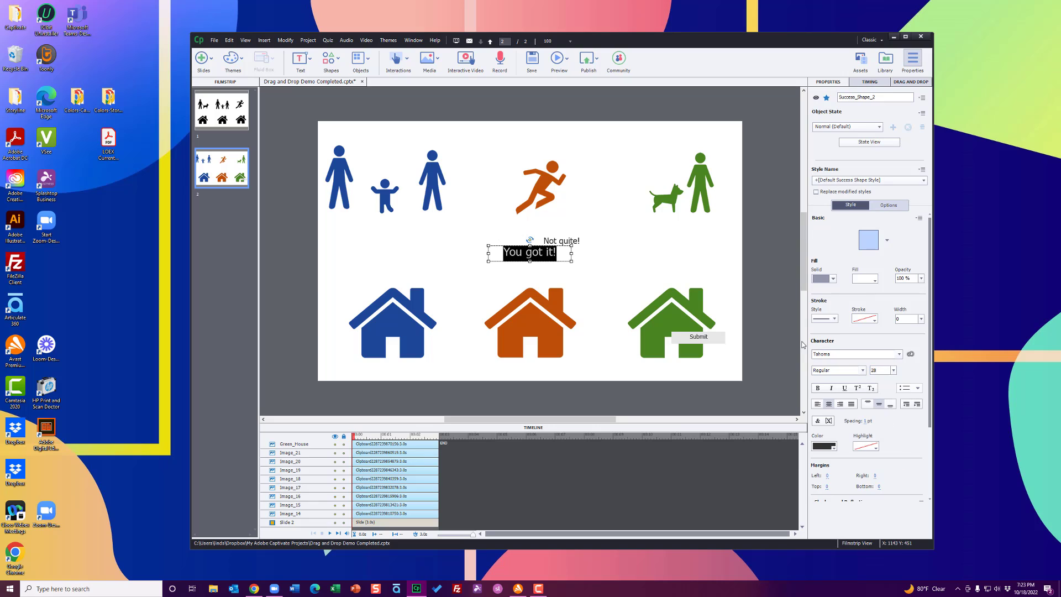
# Enlarge 'Not quite!' to size 28 and stack it over the 'You got it!' caption
pyautogui.click(573, 241)
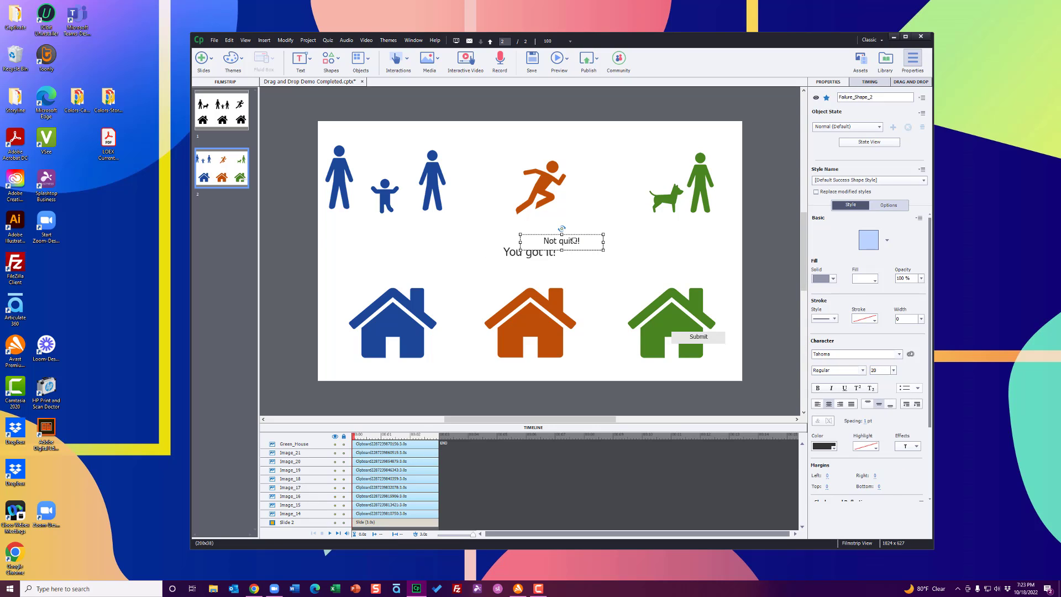
pyautogui.click(893, 370)
pyautogui.click(905, 461)
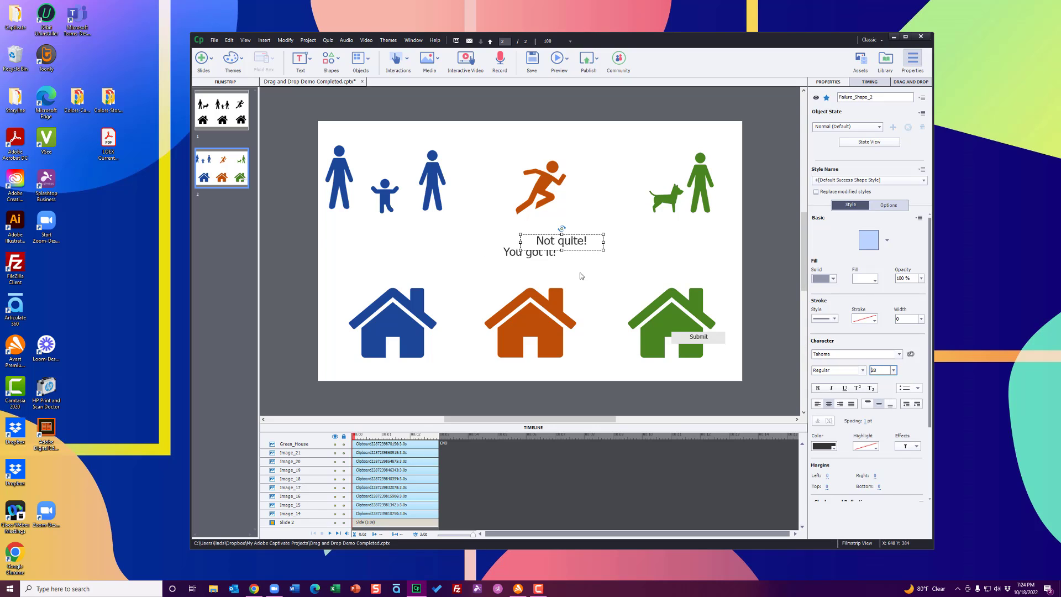
pyautogui.moveTo(603, 251); pyautogui.dragTo(448, 279)
pyautogui.click(589, 259)
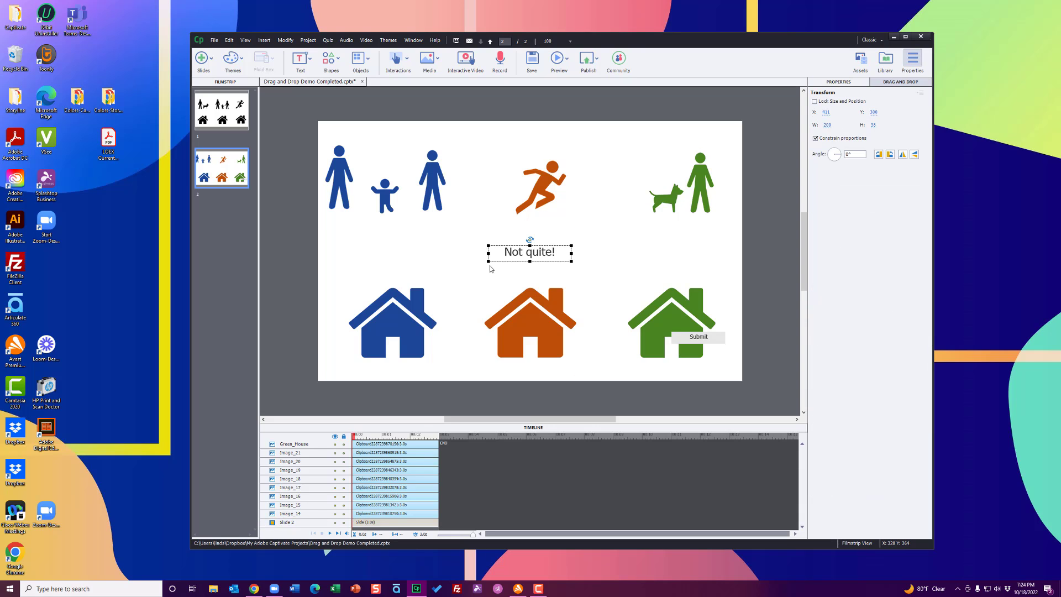
pyautogui.click(587, 243)
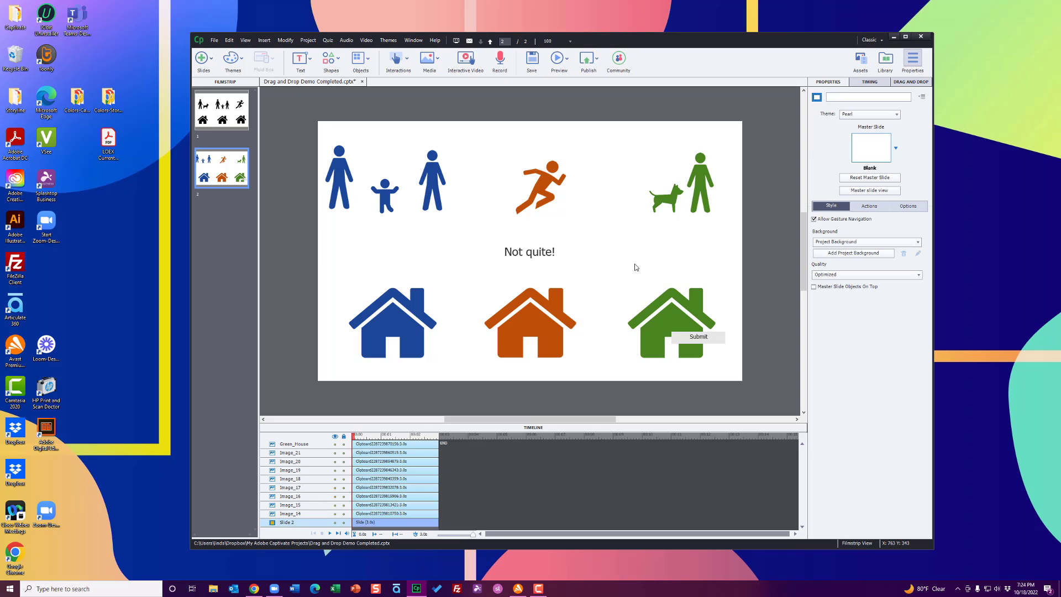
# Move the Submit button below the green house and keep Interaction_1 excluded from the quiz
pyautogui.moveTo(712, 337); pyautogui.dragTo(721, 368)
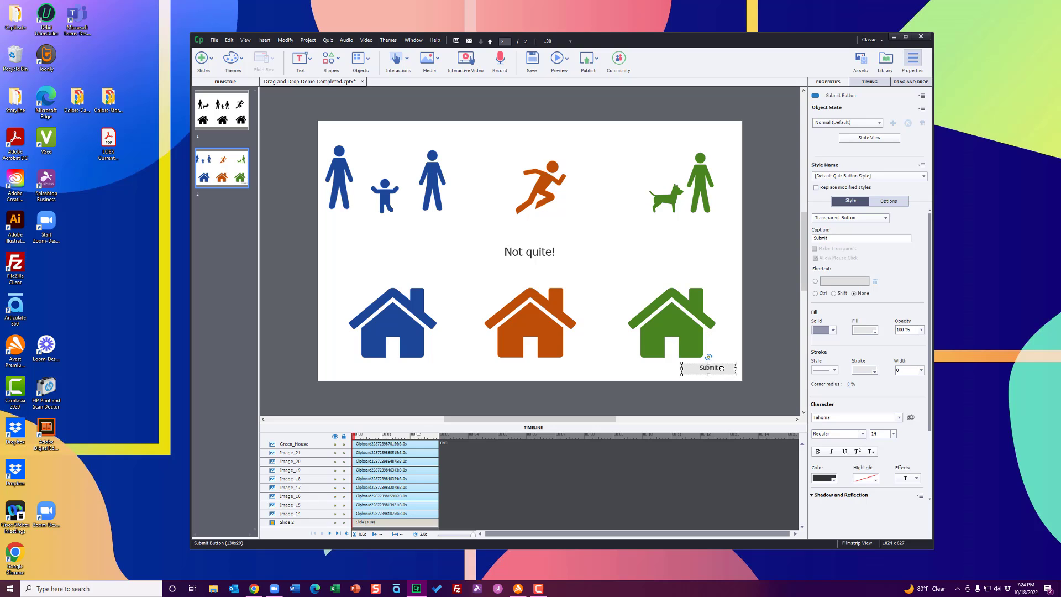
pyautogui.click(912, 82)
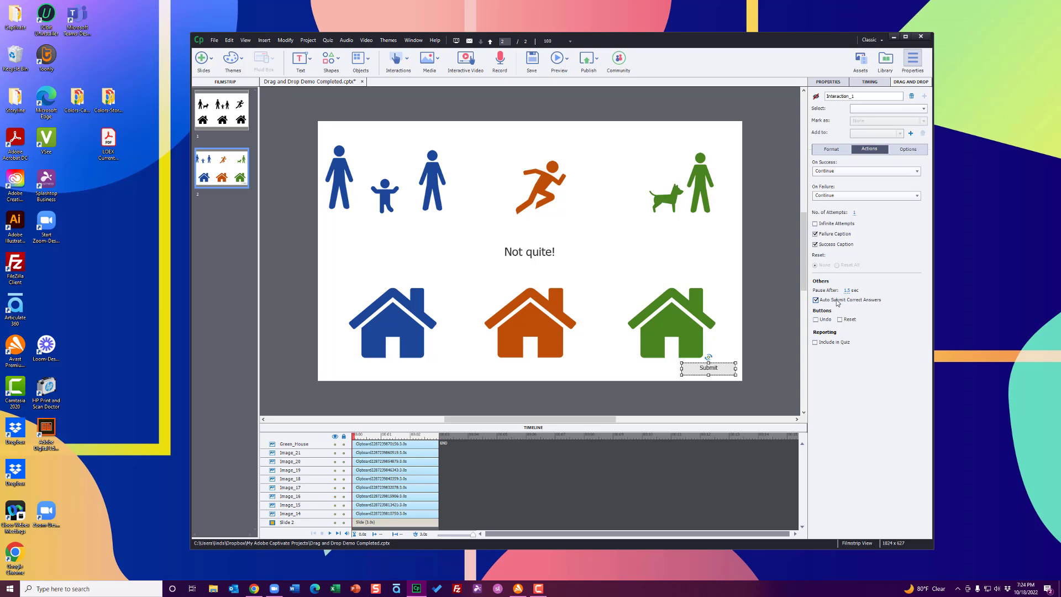
pyautogui.click(831, 344)
pyautogui.click(832, 346)
pyautogui.click(214, 41)
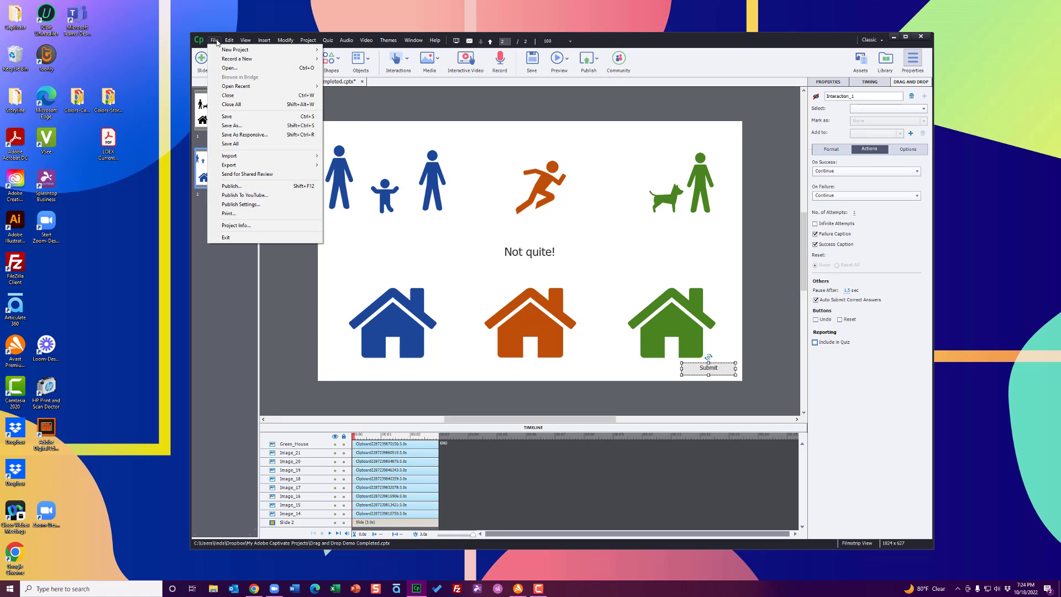
pyautogui.click(246, 40)
pyautogui.click(204, 58)
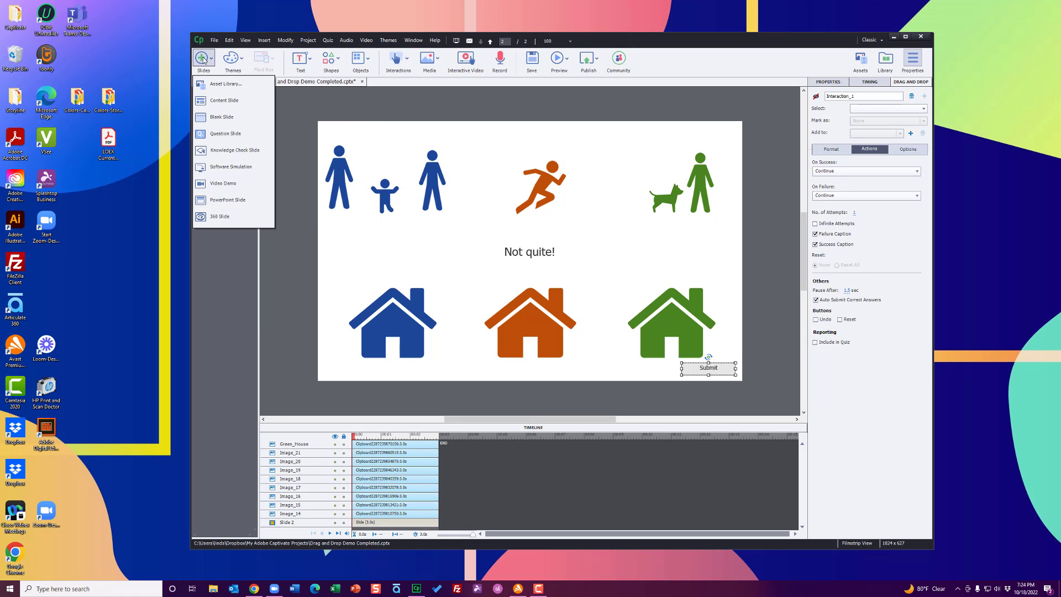
pyautogui.click(229, 132)
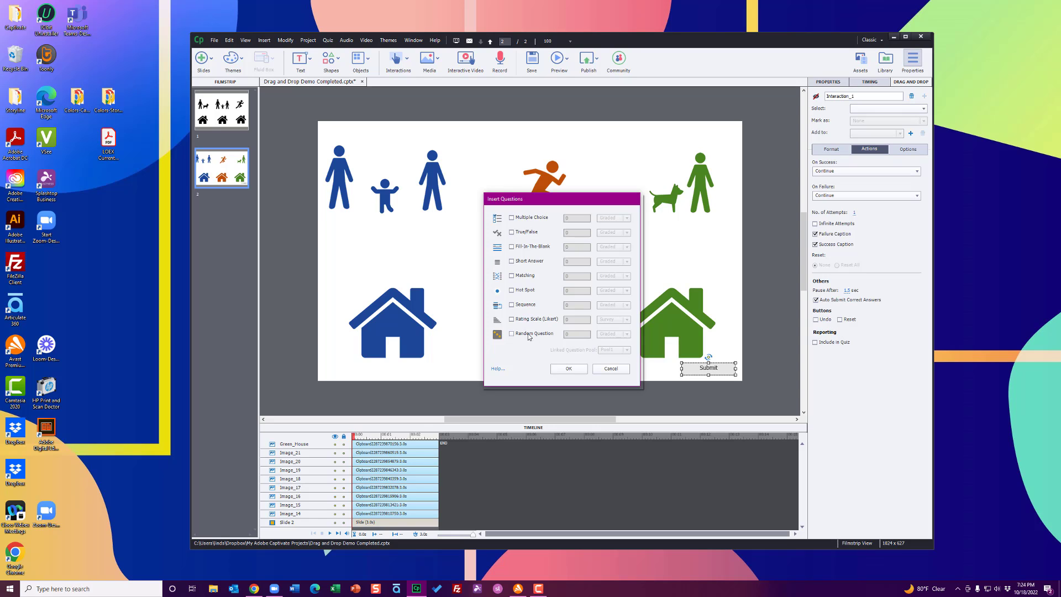
pyautogui.click(612, 369)
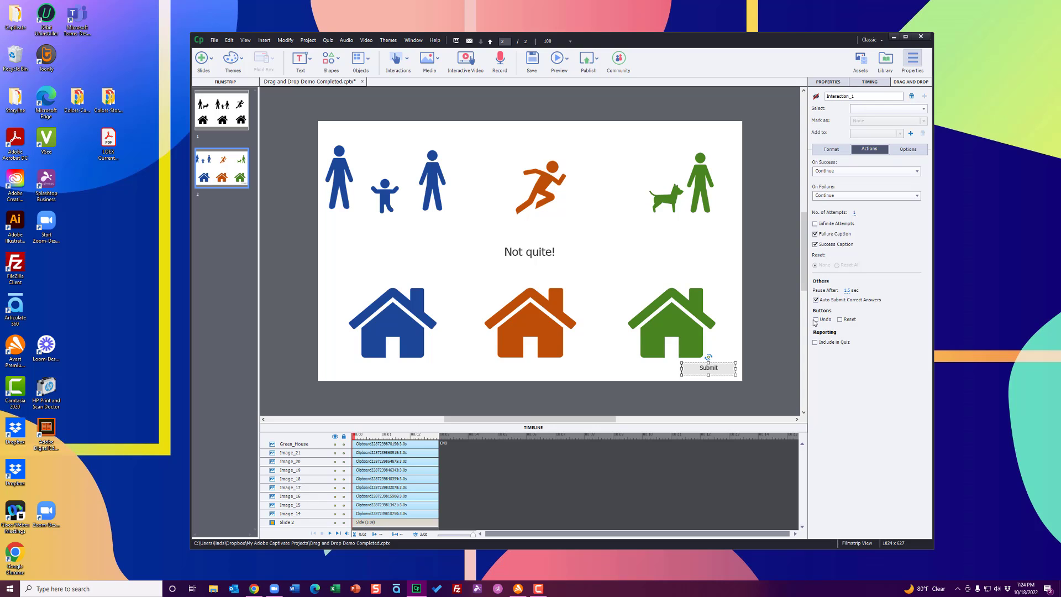
# Enable Undo and Reset buttons and line them up in a row beside Submit
pyautogui.press('space')
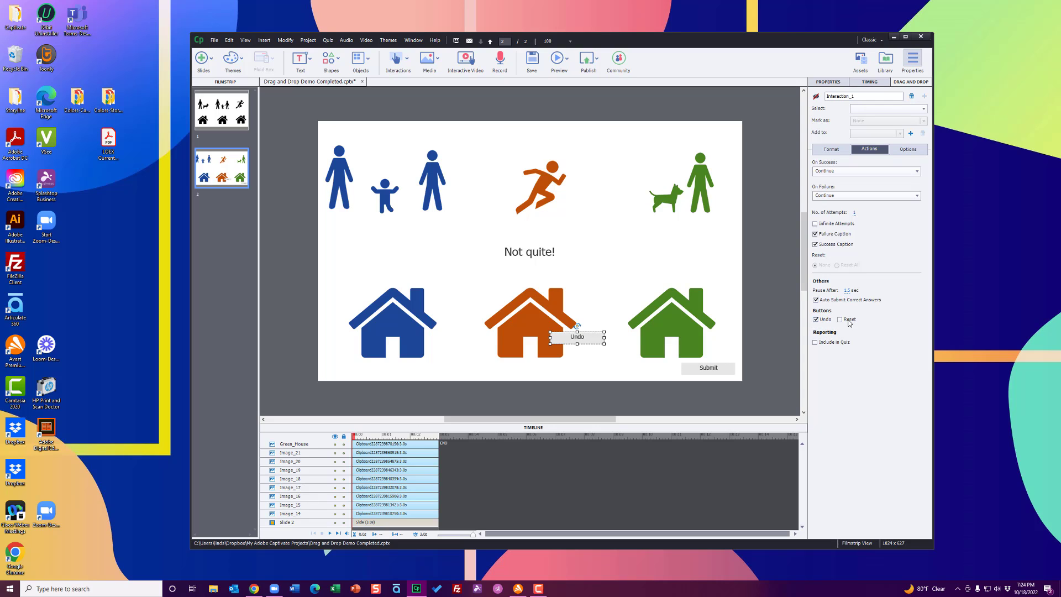
pyautogui.click(848, 321)
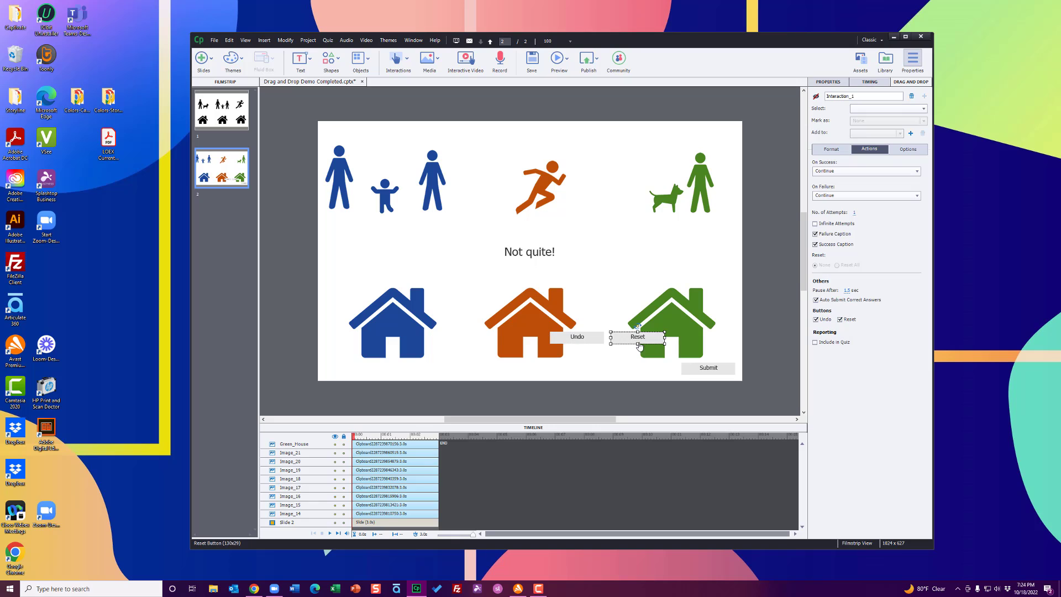
pyautogui.moveTo(639, 352); pyautogui.dragTo(644, 368)
pyautogui.moveTo(588, 337); pyautogui.dragTo(597, 366)
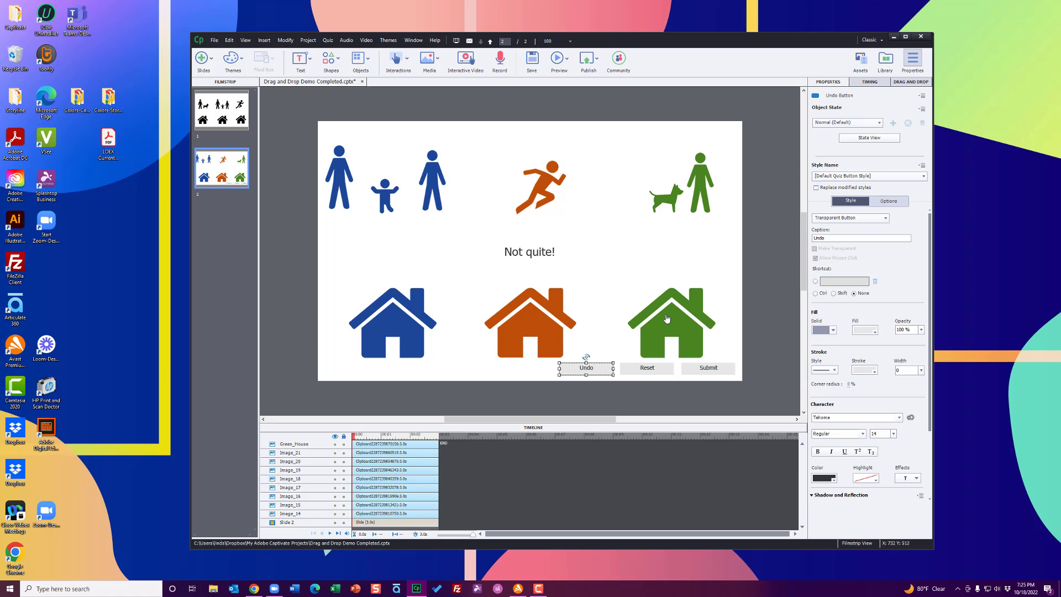
# Group both blue adults around the blue child, nudge the orange runner left, and move the green man
pyautogui.moveTo(345, 182)
pyautogui.mouseDown()
pyautogui.moveTo(341, 172)
pyautogui.moveTo(357, 176)
pyautogui.mouseUp()
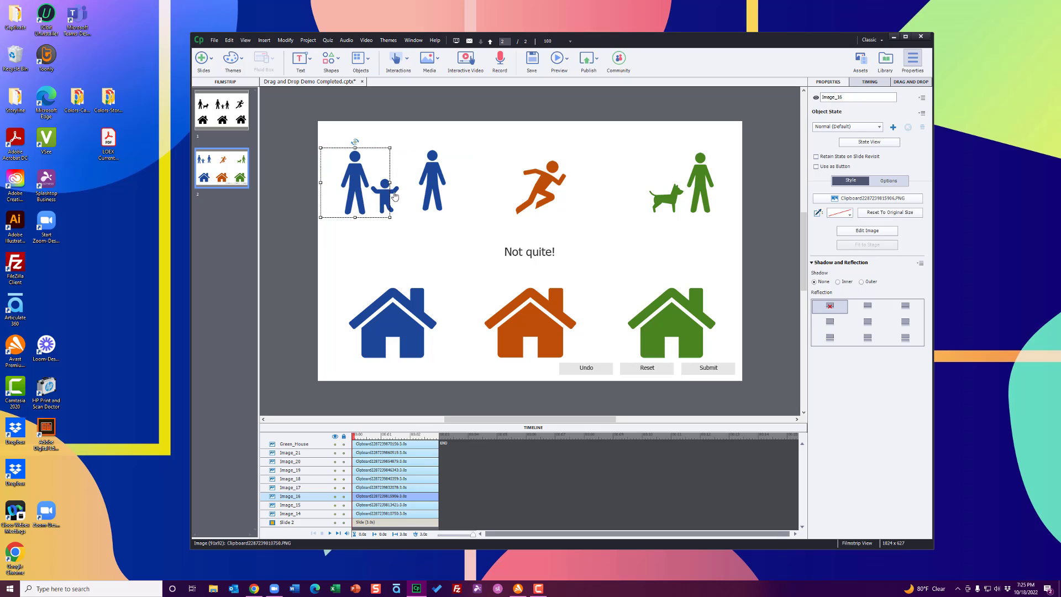
pyautogui.click(394, 197)
pyautogui.moveTo(432, 183); pyautogui.dragTo(414, 190)
pyautogui.moveTo(570, 187); pyautogui.dragTo(563, 186)
pyautogui.click(755, 195)
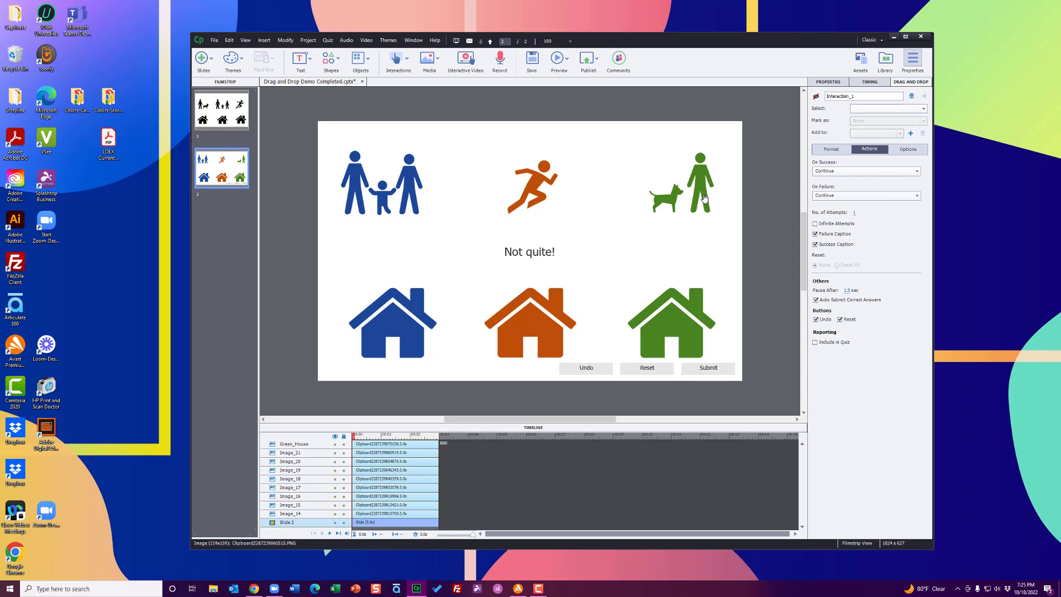
pyautogui.moveTo(671, 200); pyautogui.dragTo(658, 201)
# Undo the last move and place the green man right beside the green dog
pyautogui.hotkey('ctrl', 'z')
pyautogui.moveTo(726, 197); pyautogui.dragTo(689, 197)
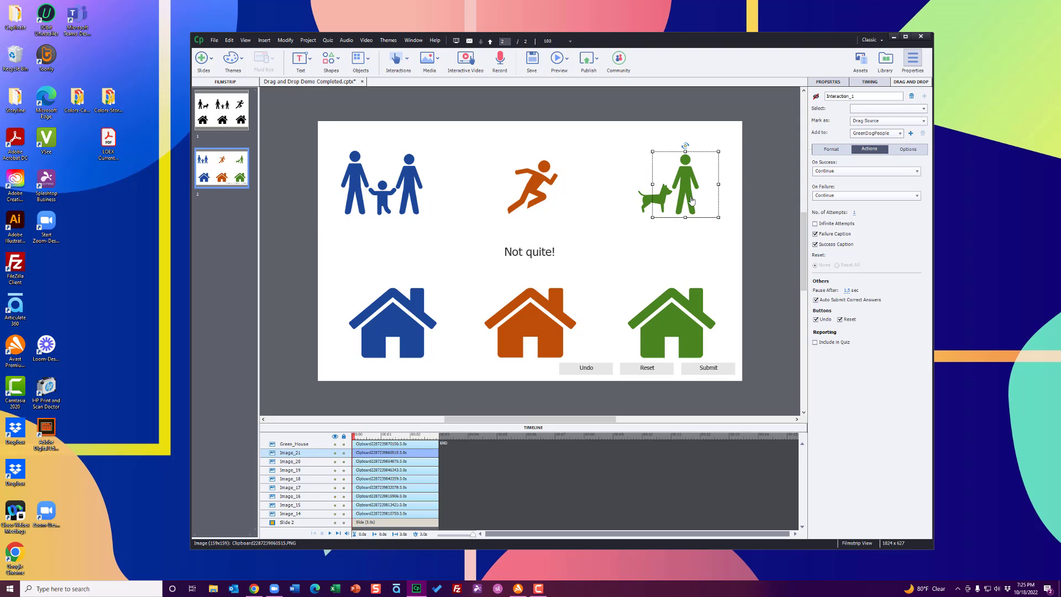
pyautogui.click(729, 204)
# Return Infinite Attempts to limited attempts and keep Continue as both On Failure and On Success actions
pyautogui.click(839, 224)
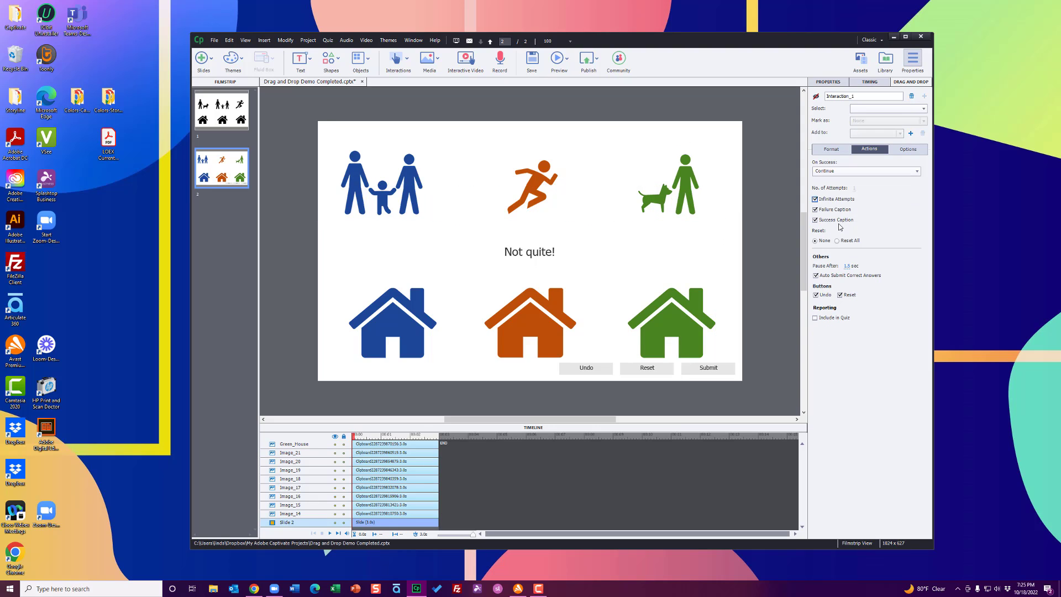
pyautogui.click(838, 201)
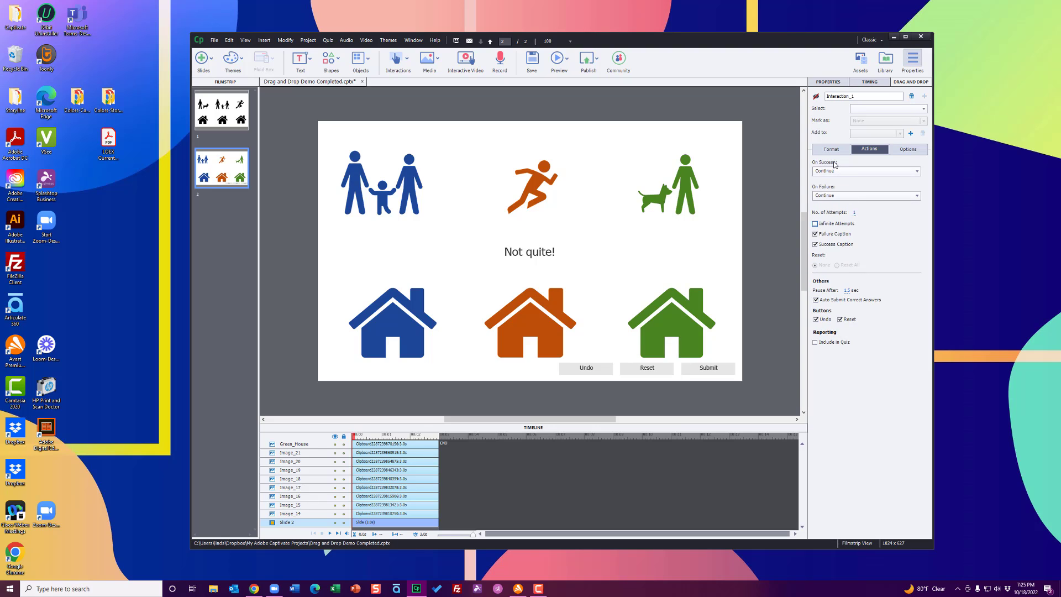
pyautogui.click(843, 195)
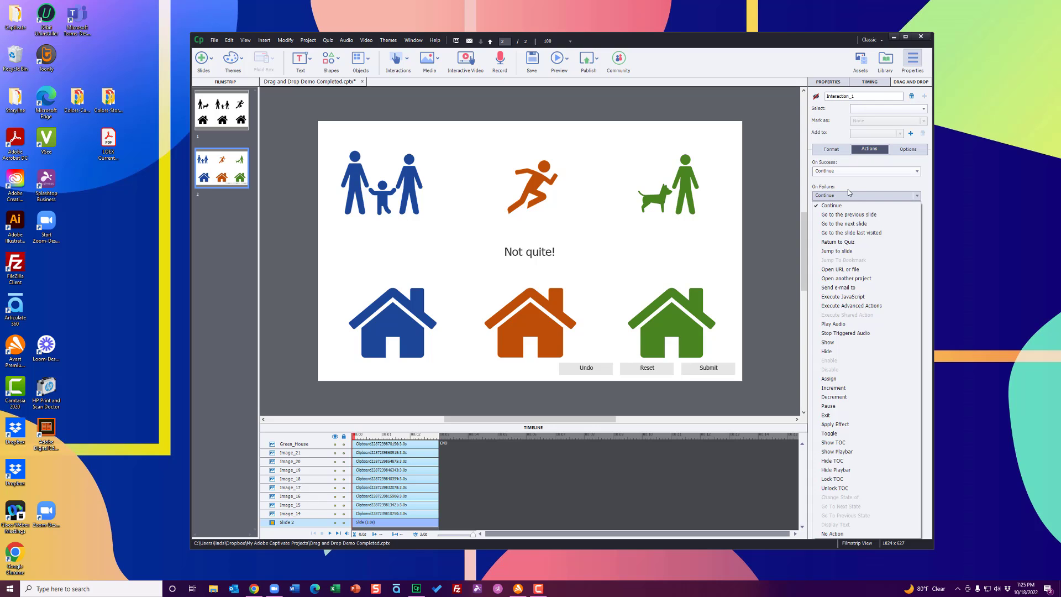
pyautogui.click(851, 195)
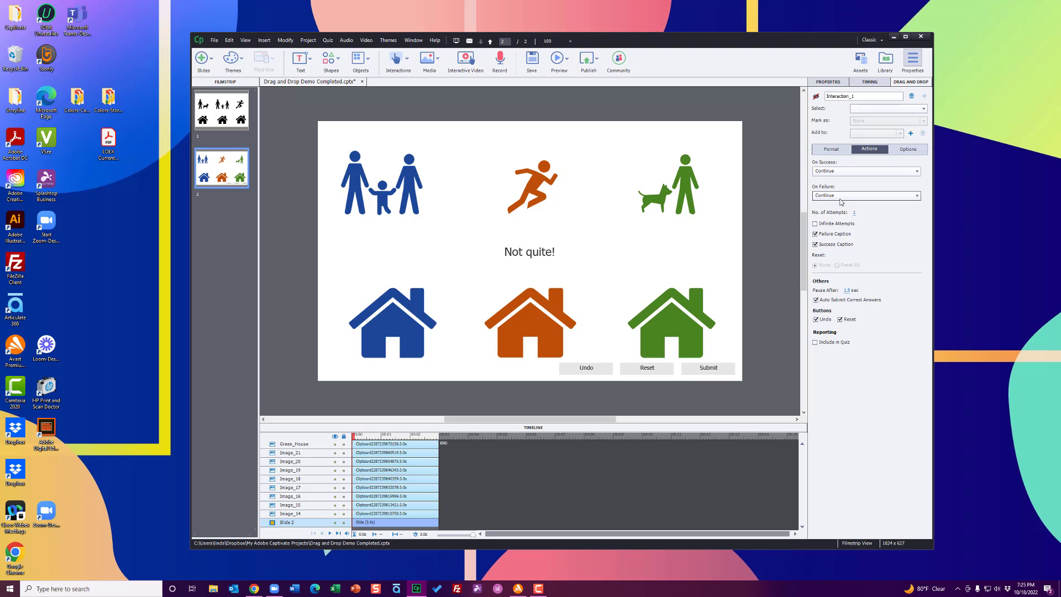
pyautogui.click(841, 197)
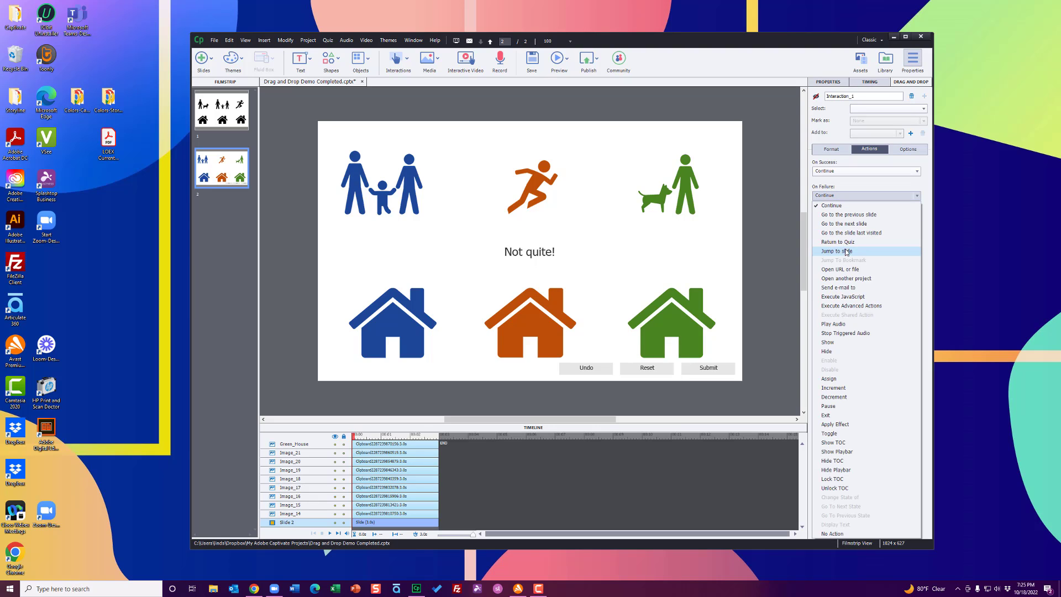
pyautogui.click(844, 178)
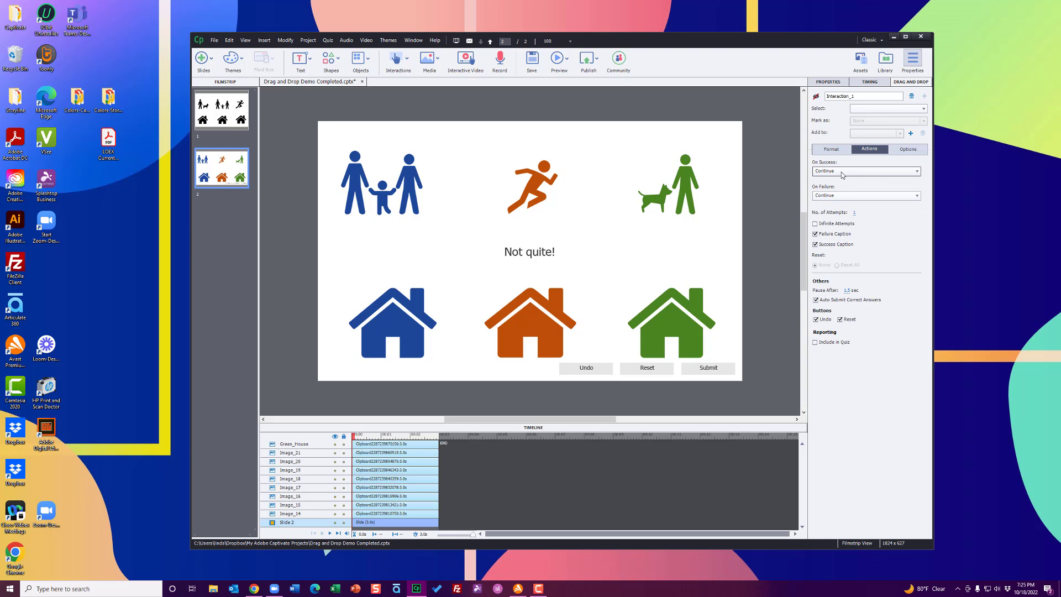
pyautogui.click(842, 173)
pyautogui.click(835, 170)
pyautogui.click(912, 153)
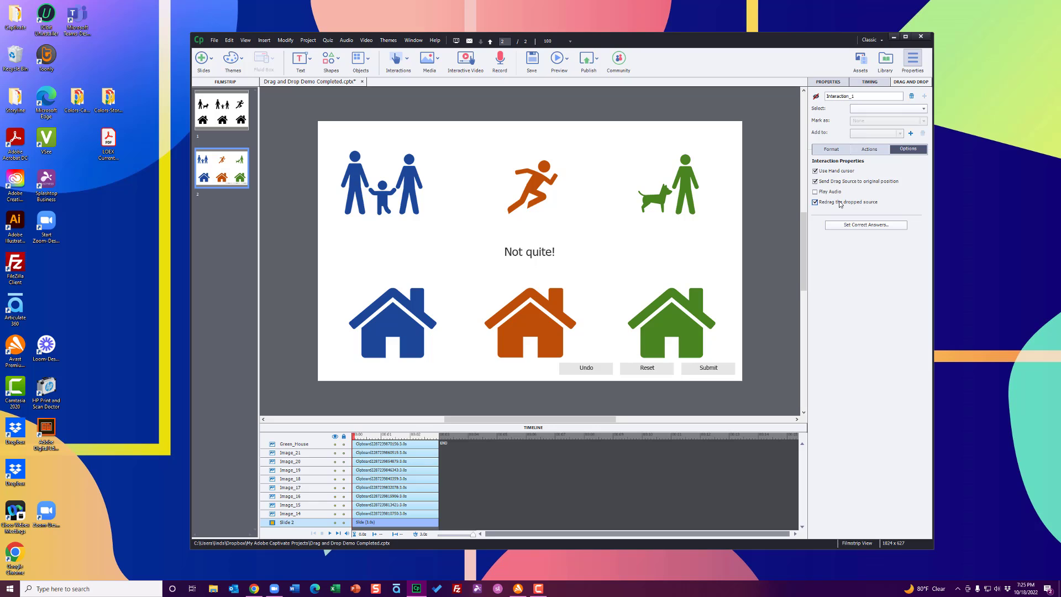
# Open Set Correct Answers to view the interaction's target-source pairings
pyautogui.click(865, 227)
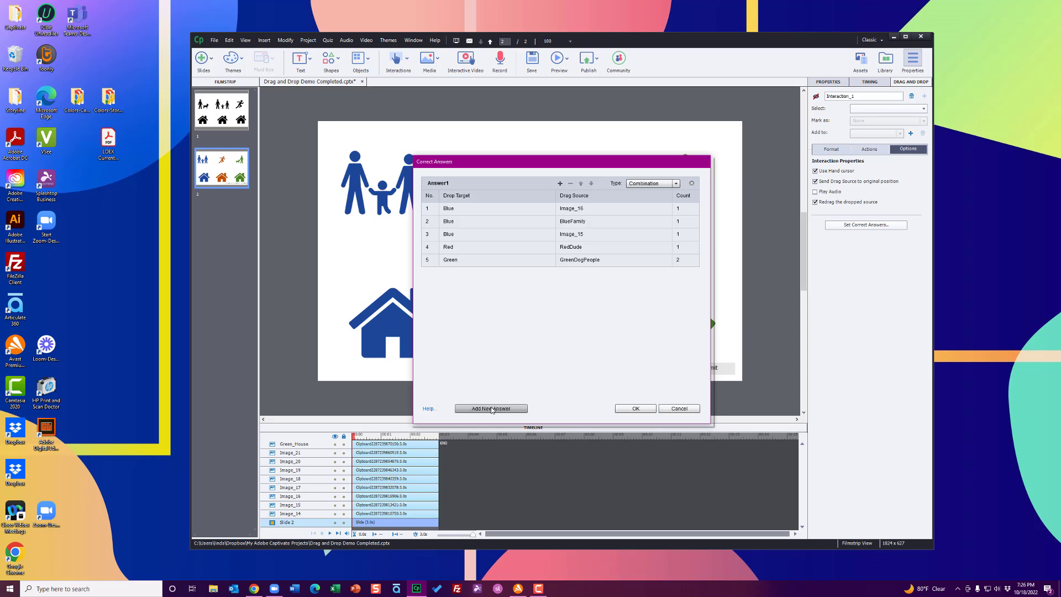
# Check row 1's drag source, keep Image_16, and cancel the Correct Answers dialog unchanged
pyautogui.click(593, 212)
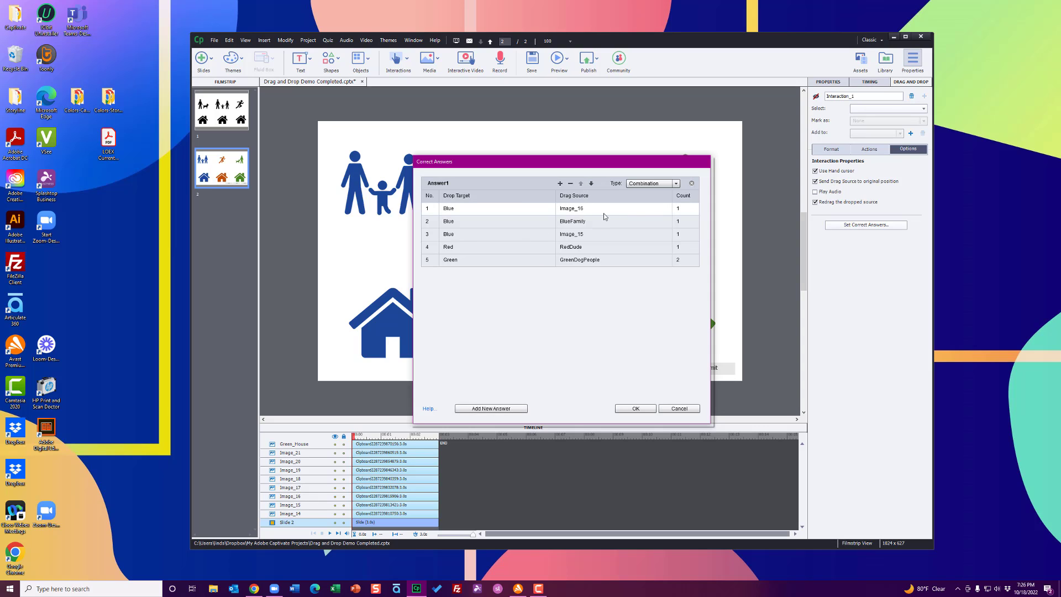
pyautogui.click(602, 210)
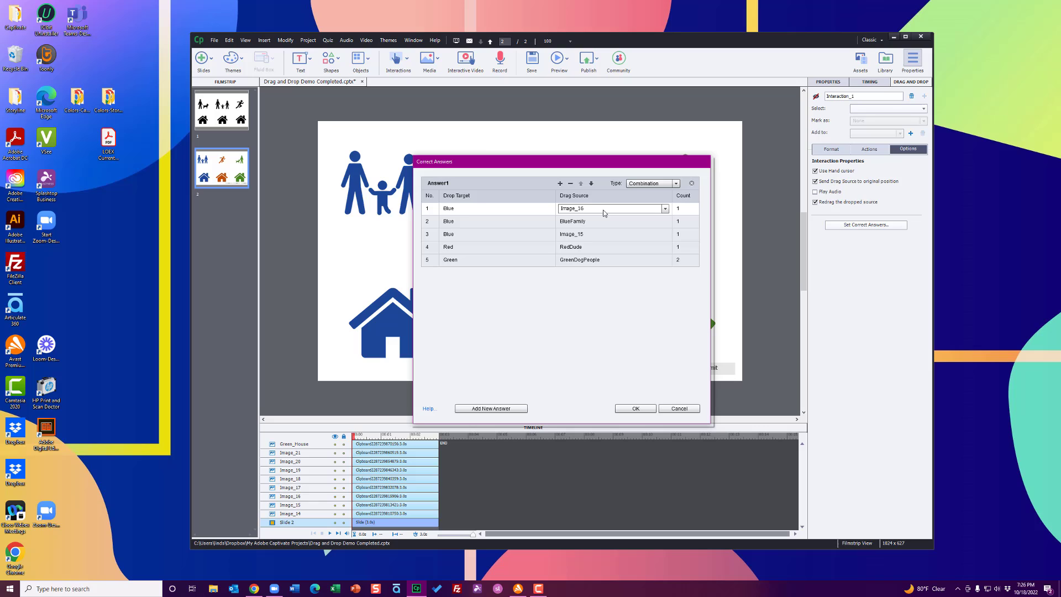
pyautogui.click(664, 209)
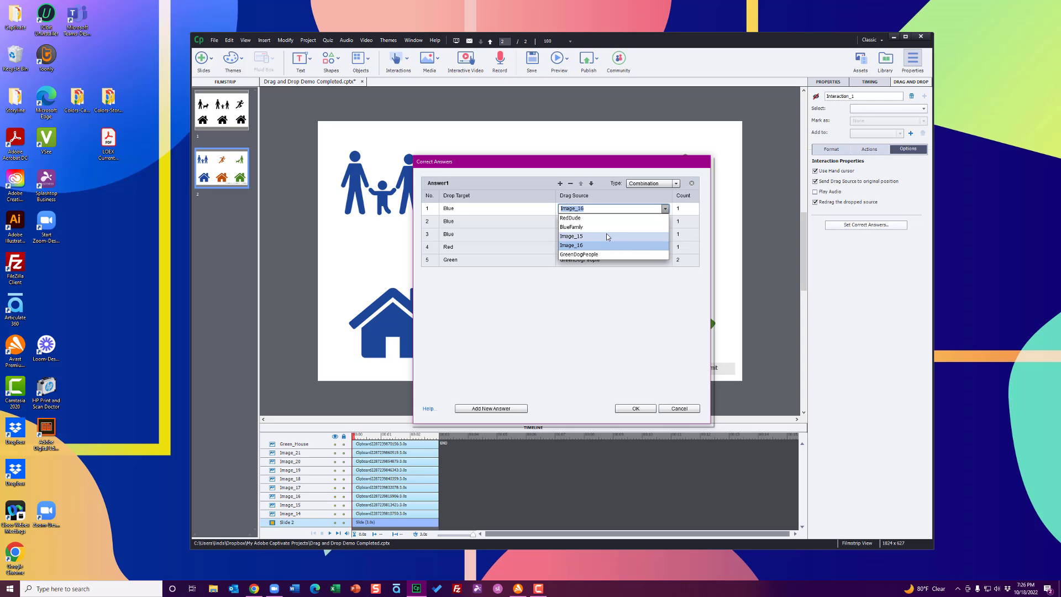
pyautogui.click(597, 247)
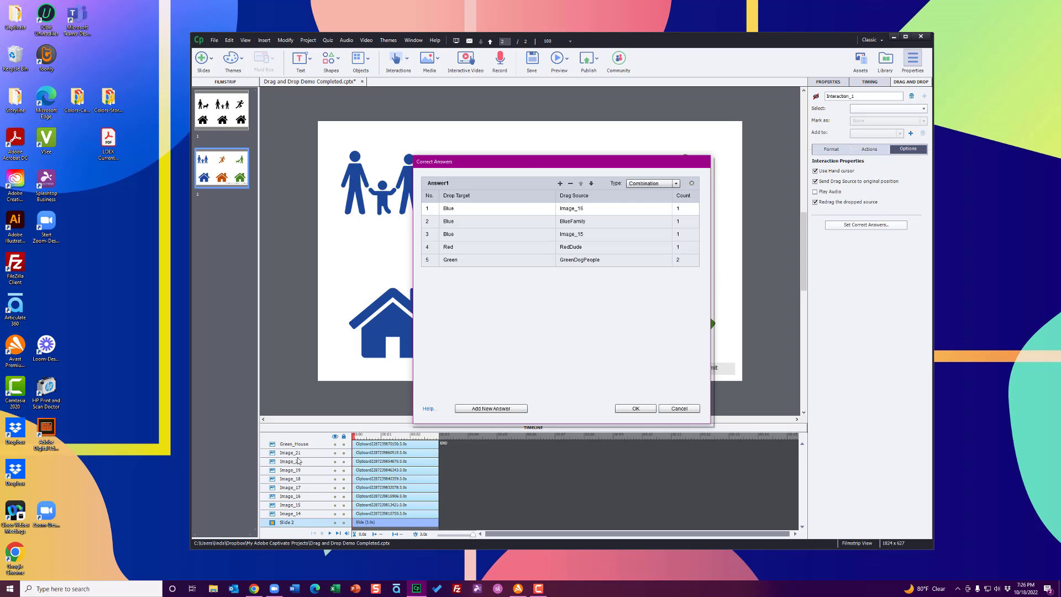
pyautogui.click(676, 408)
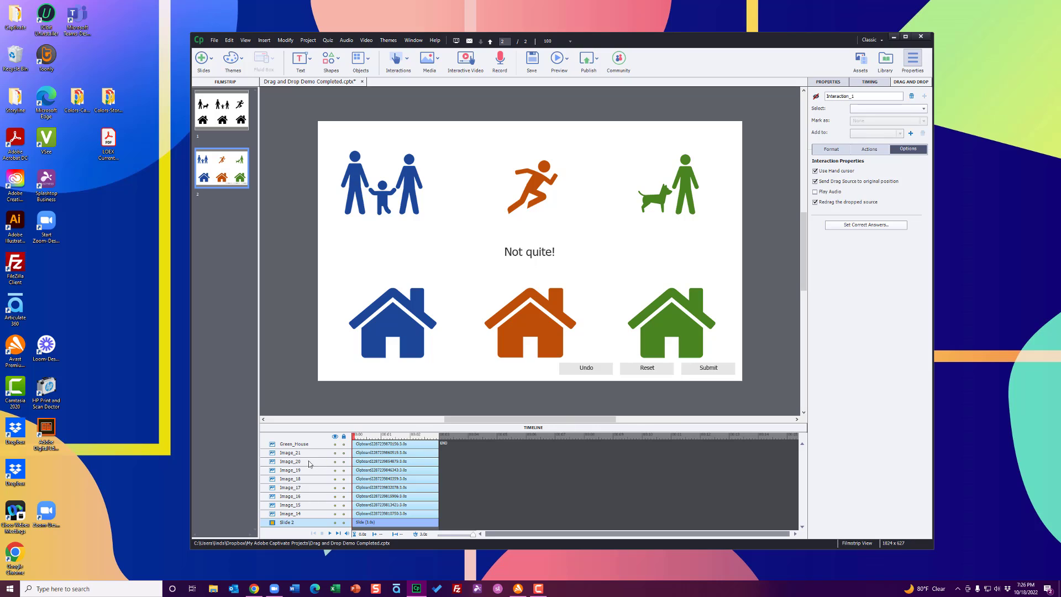
# Rename the green man image to GreenDude and the green dog image to Green_Dog
pyautogui.click(305, 454)
pyautogui.click(303, 462)
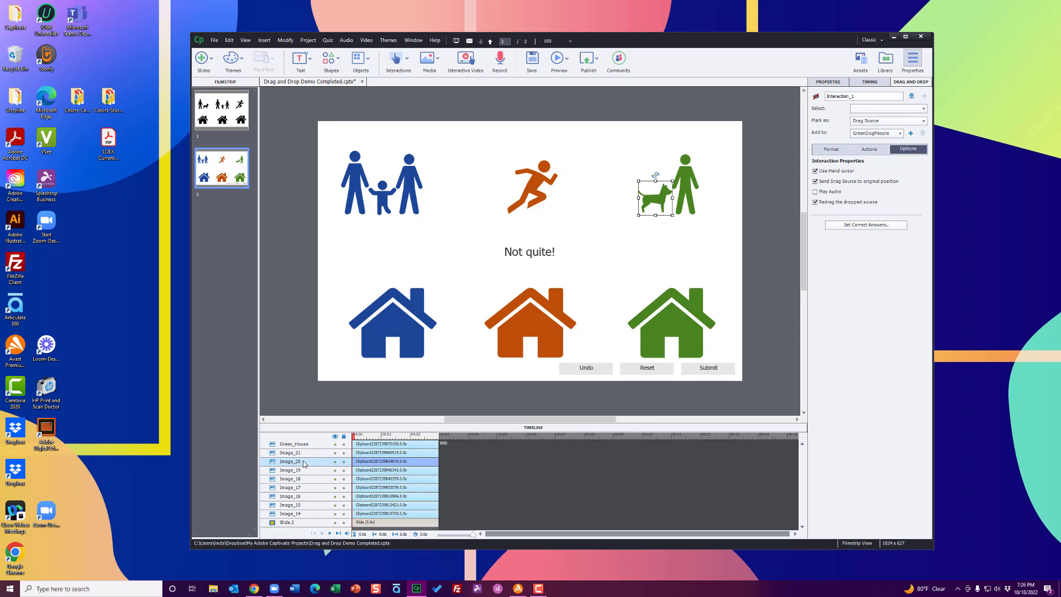
pyautogui.click(828, 81)
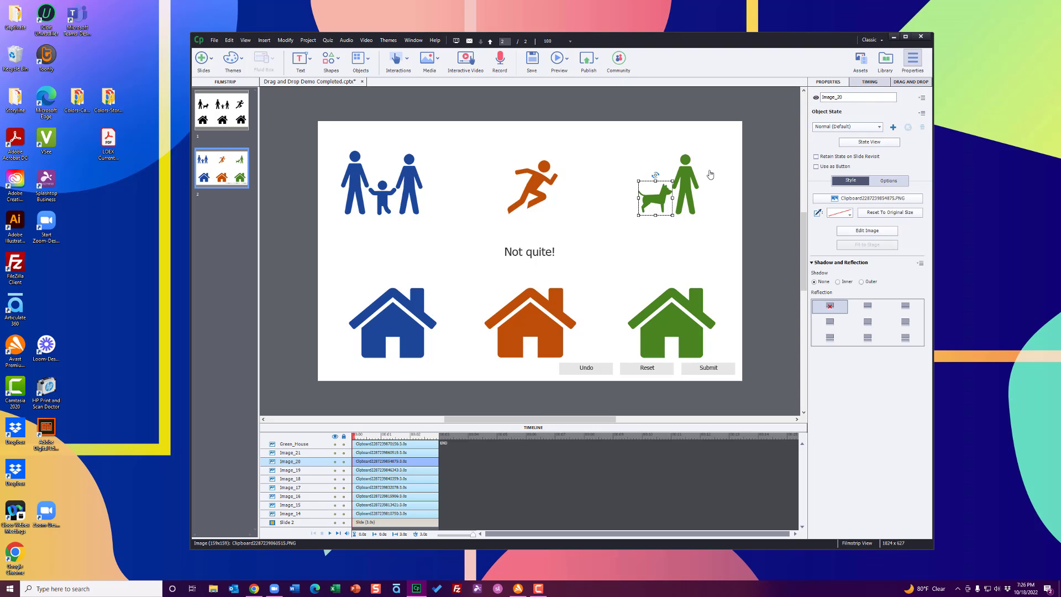
pyautogui.click(690, 178)
pyautogui.click(855, 99)
pyautogui.write('GreenD')
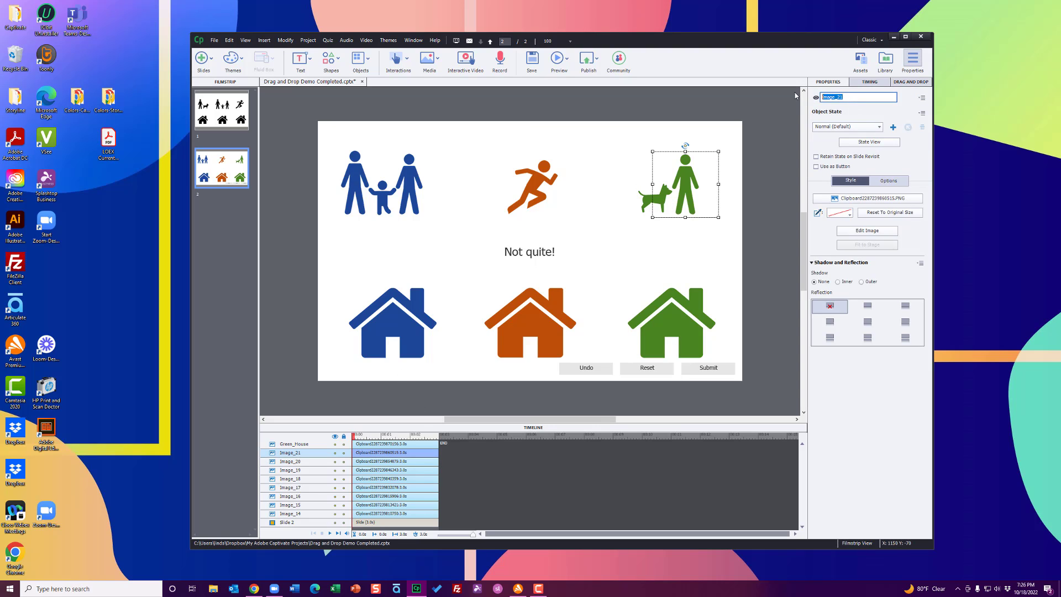
pyautogui.write('ude')
pyautogui.click(647, 202)
pyautogui.click(856, 97)
pyautogui.write('Green Dog')
pyautogui.press('Return')
pyautogui.click(910, 81)
pyautogui.click(866, 225)
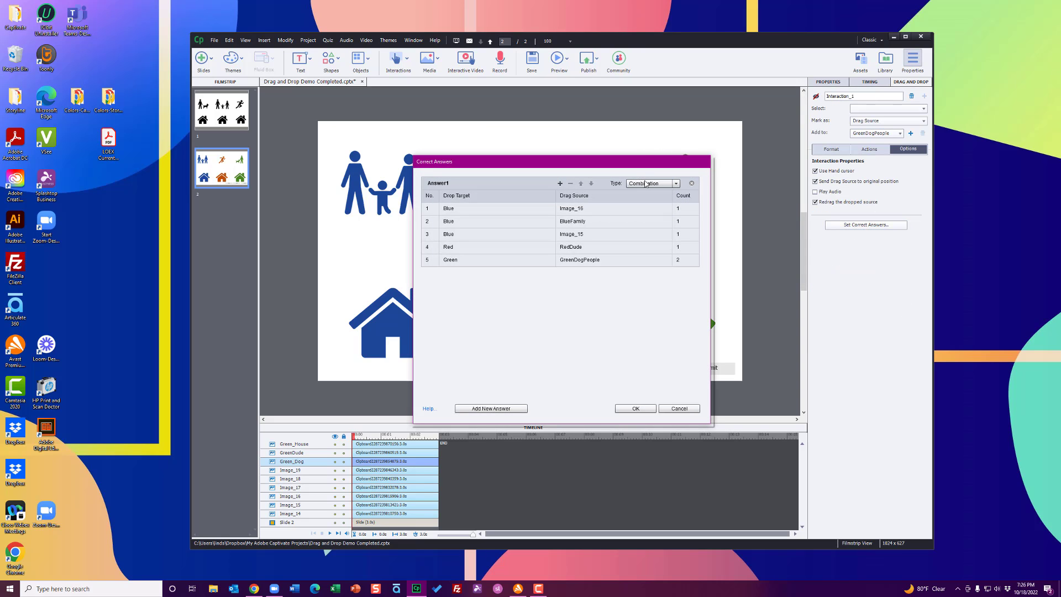
pyautogui.click(585, 208)
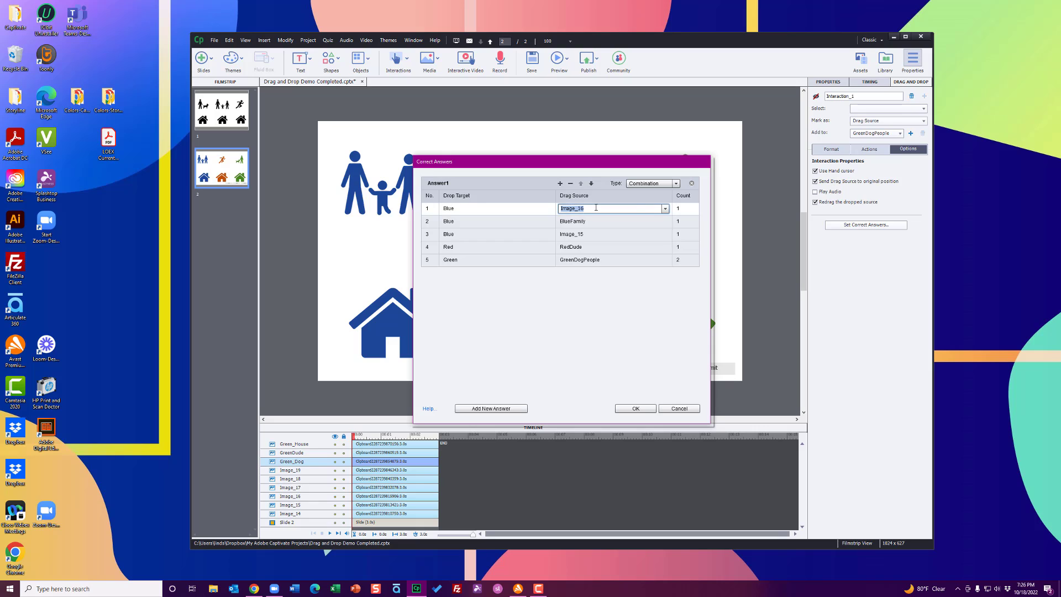
pyautogui.click(664, 209)
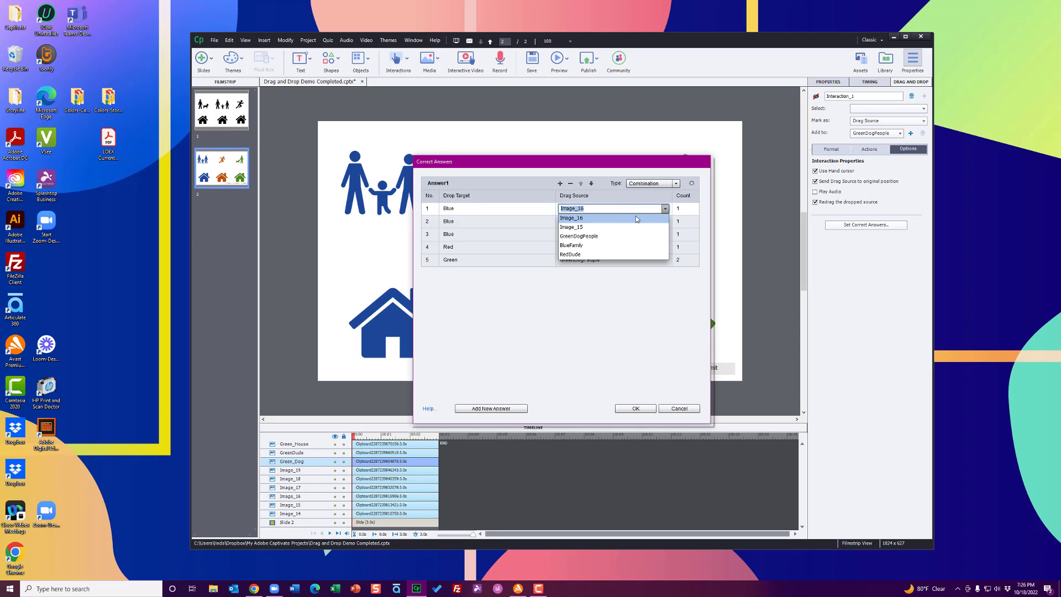
pyautogui.click(630, 337)
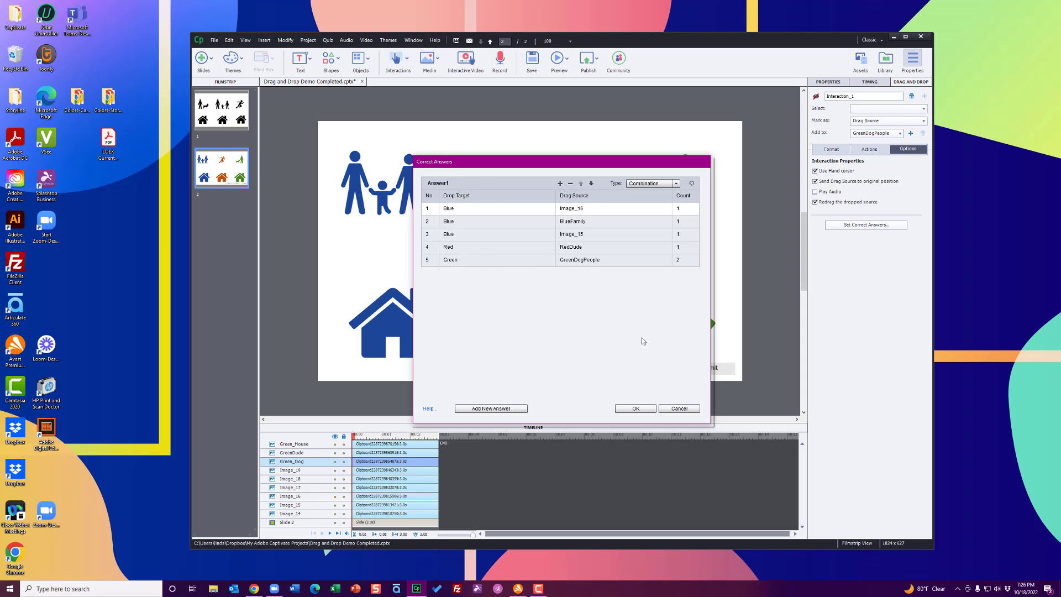
pyautogui.click(511, 409)
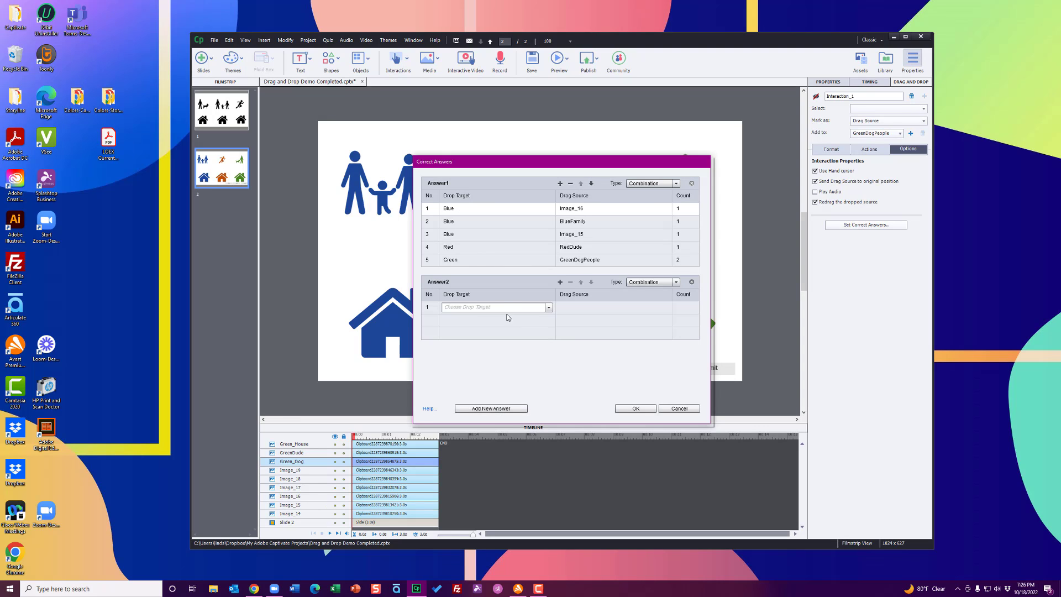
pyautogui.click(545, 308)
pyautogui.click(549, 361)
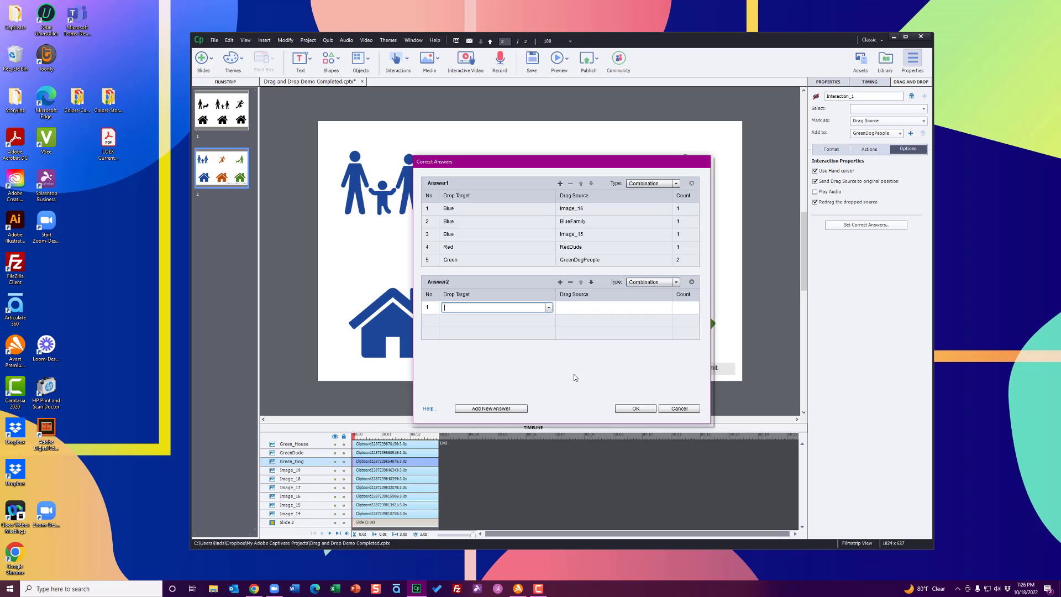
pyautogui.click(679, 408)
pyautogui.click(764, 348)
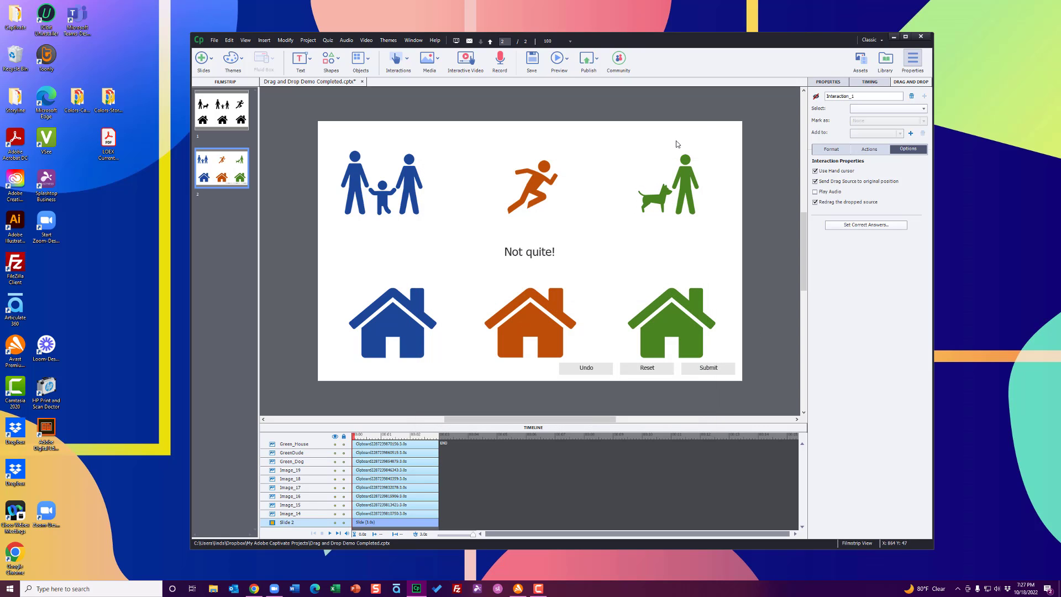
pyautogui.click(563, 59)
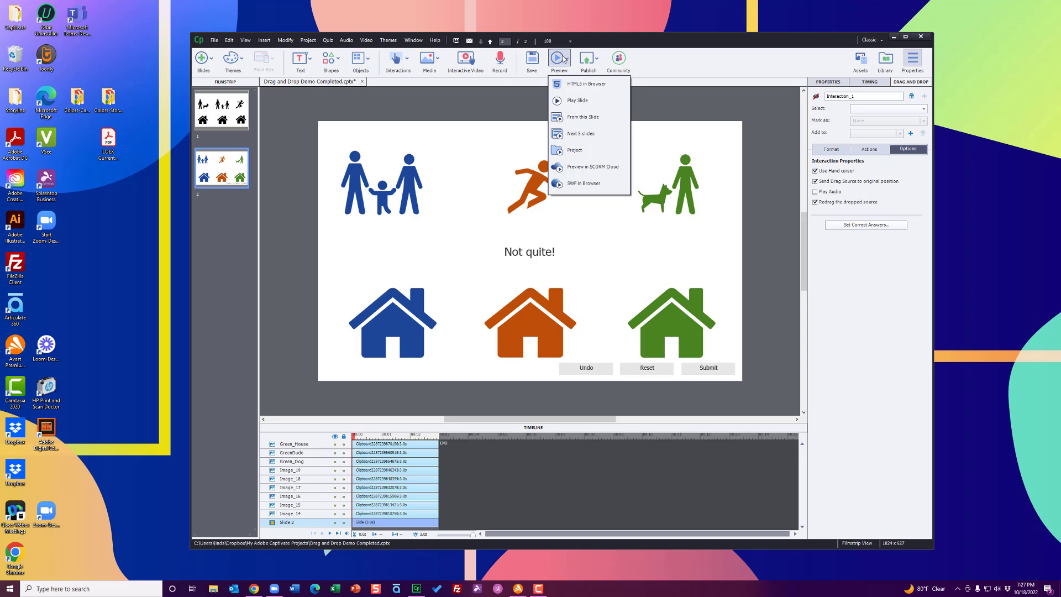
pyautogui.click(595, 118)
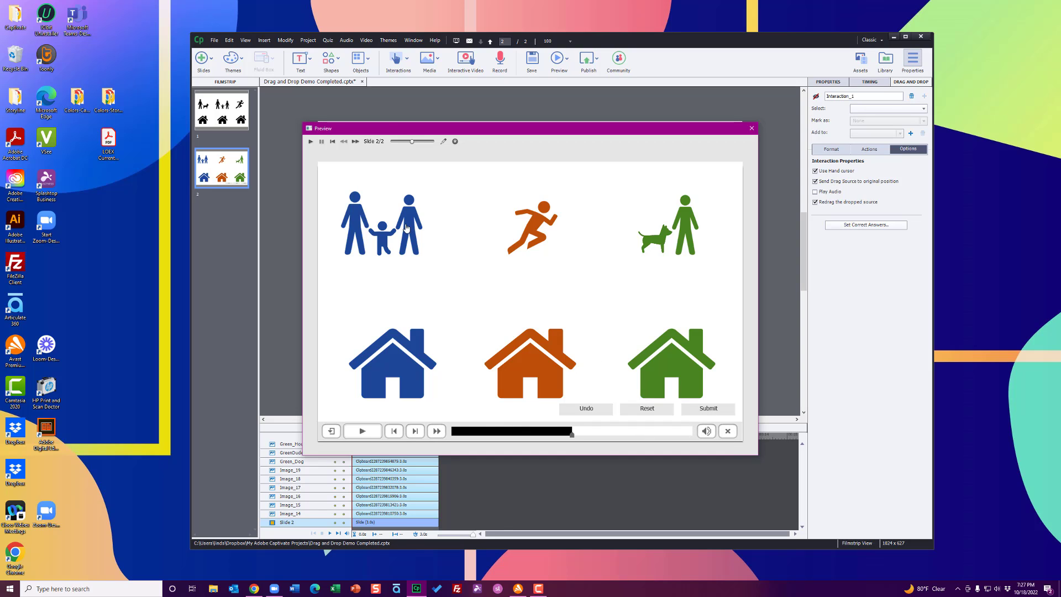
pyautogui.moveTo(406, 227); pyautogui.dragTo(395, 353)
pyautogui.moveTo(385, 249); pyautogui.dragTo(399, 356)
pyautogui.moveTo(385, 235); pyautogui.dragTo(399, 354)
pyautogui.moveTo(548, 220); pyautogui.dragTo(542, 359)
pyautogui.moveTo(685, 235); pyautogui.dragTo(674, 365)
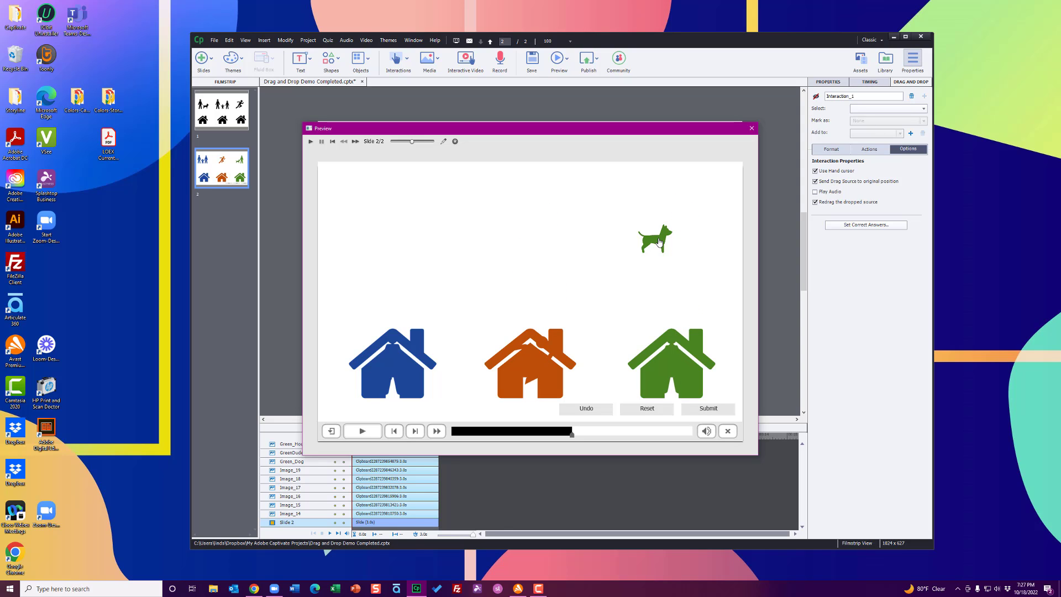
pyautogui.moveTo(659, 242); pyautogui.dragTo(681, 353)
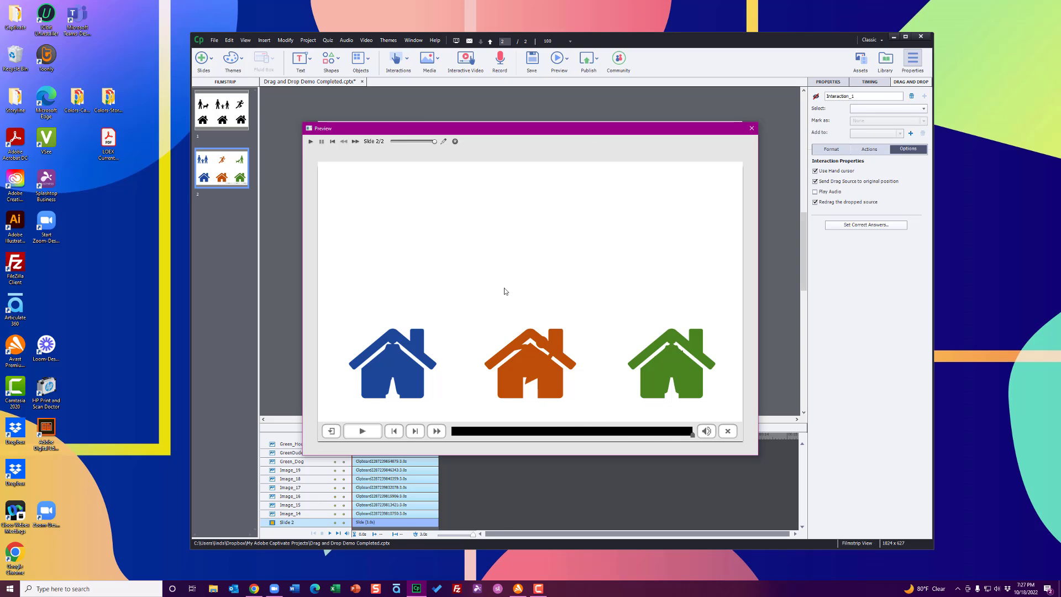
pyautogui.click(330, 430)
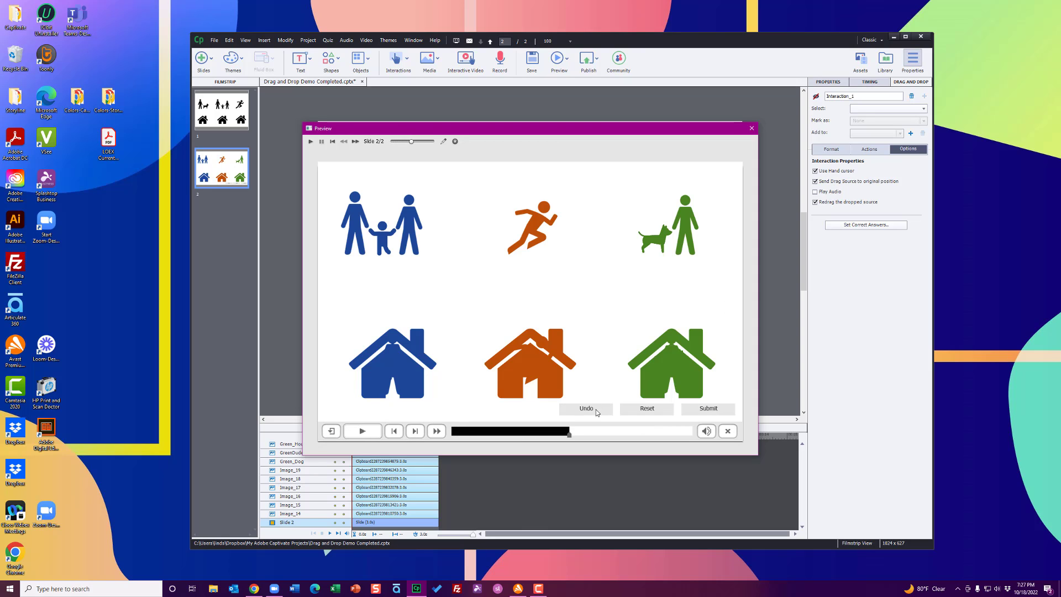
pyautogui.click(728, 431)
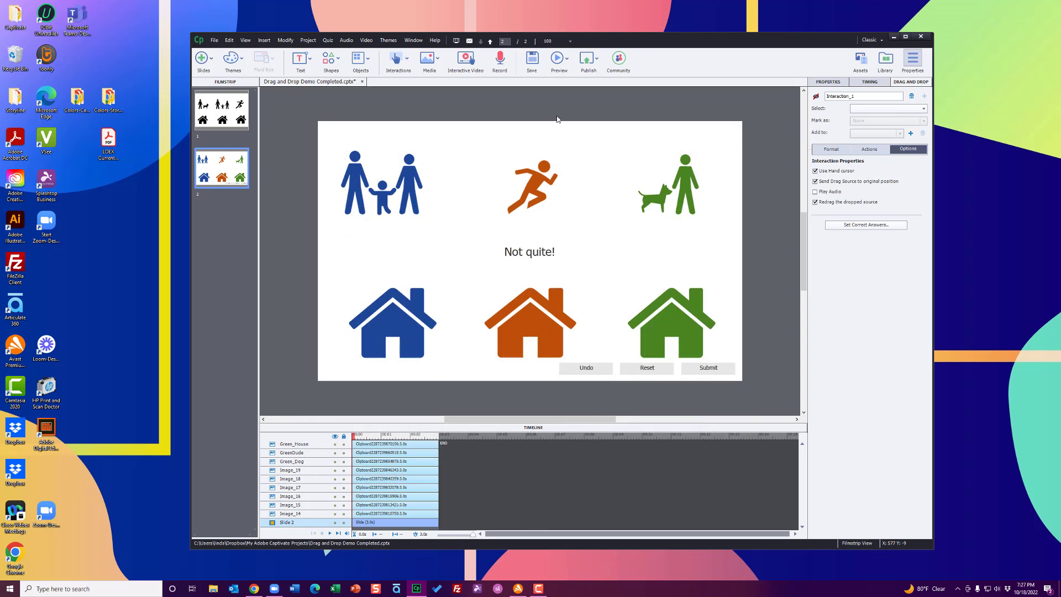
# Preview the project from this slide and start playback
pyautogui.click(558, 58)
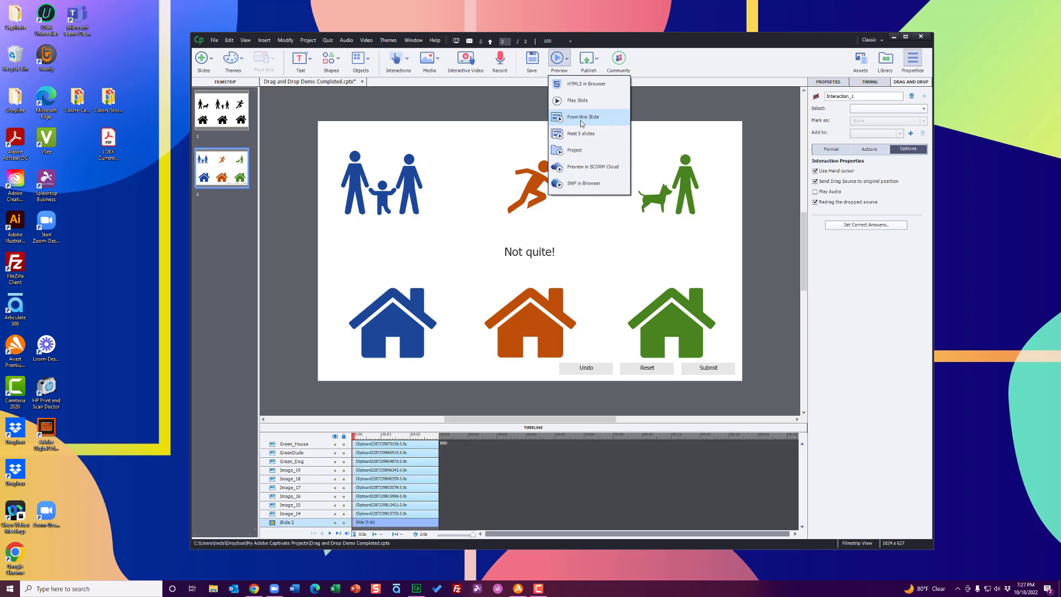
pyautogui.click(581, 118)
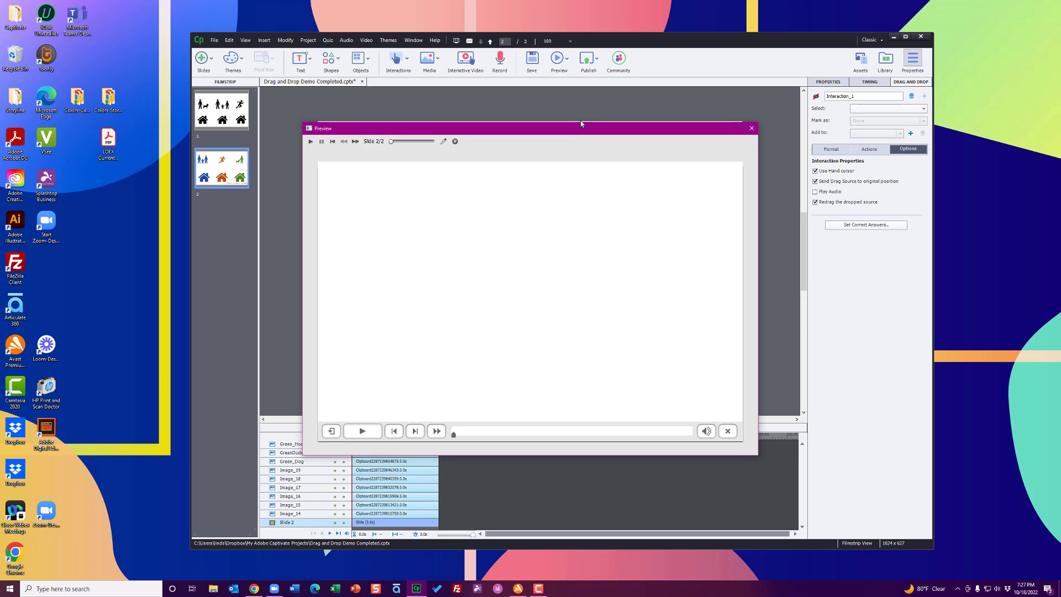
pyautogui.click(519, 291)
# Drop a blue adult on the orange house, test Undo and Reset, then close the preview
pyautogui.moveTo(419, 230); pyautogui.dragTo(476, 334)
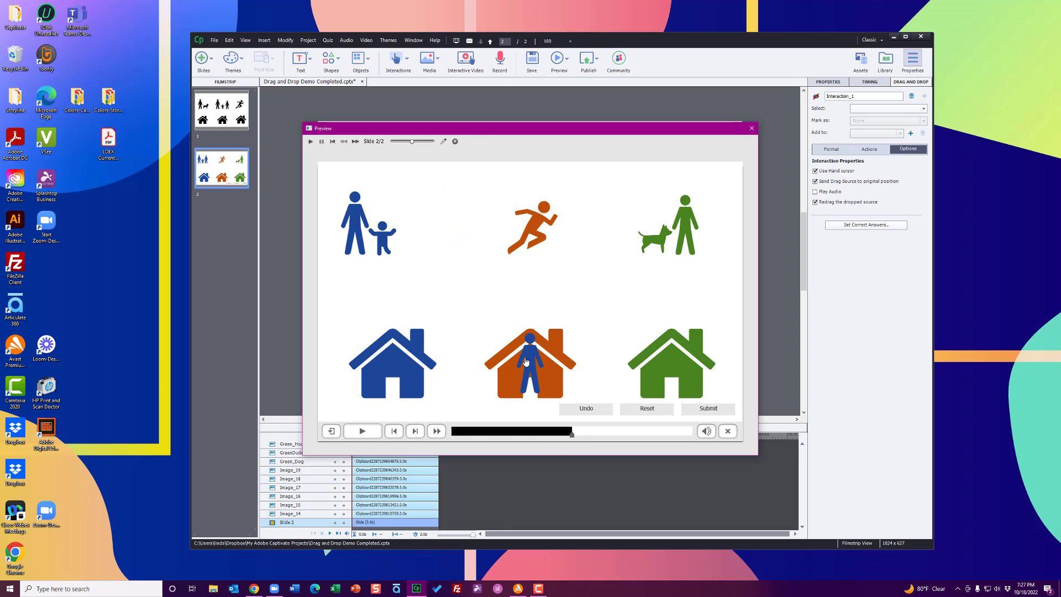
pyautogui.moveTo(525, 361); pyautogui.dragTo(394, 361)
pyautogui.moveTo(396, 348); pyautogui.dragTo(530, 359)
pyautogui.moveTo(530, 359); pyautogui.dragTo(452, 360)
pyautogui.click(587, 409)
pyautogui.click(650, 413)
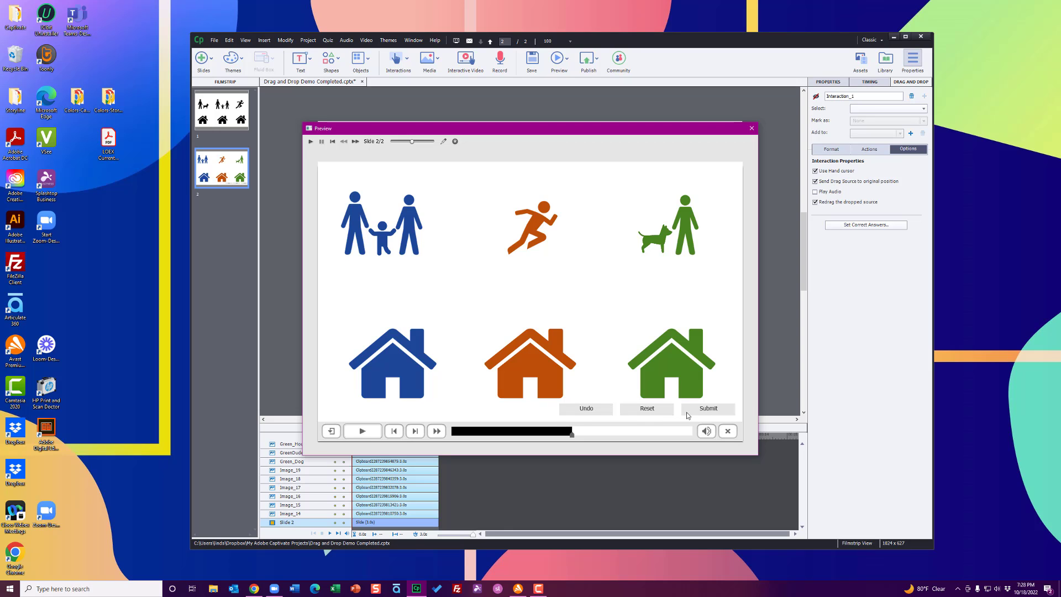
pyautogui.click(732, 432)
# Inspect the Submit and Reset buttons on slide 2, then clear the selection
pyautogui.click(718, 369)
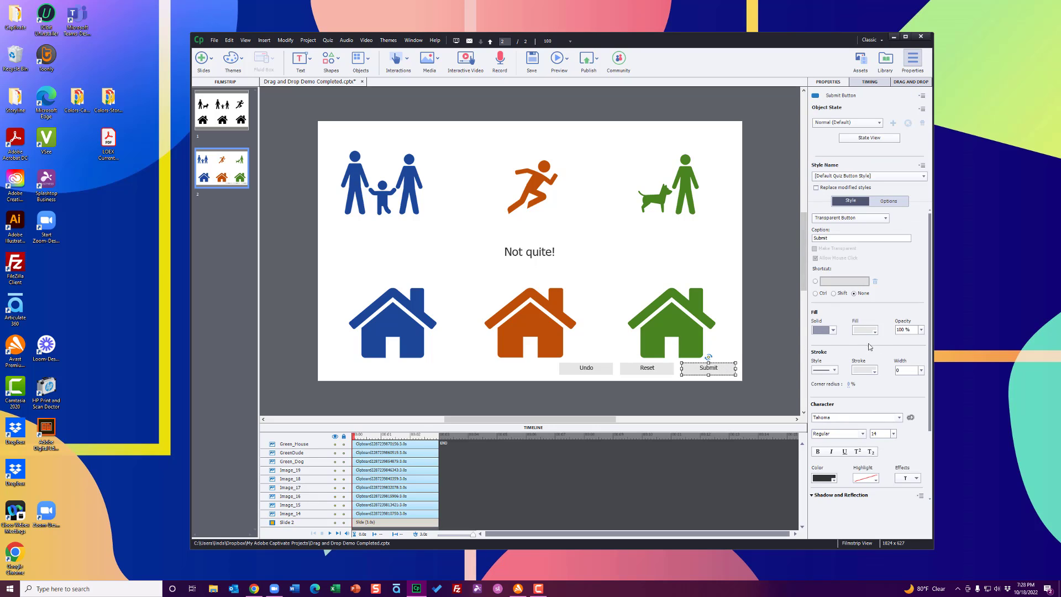
pyautogui.click(655, 369)
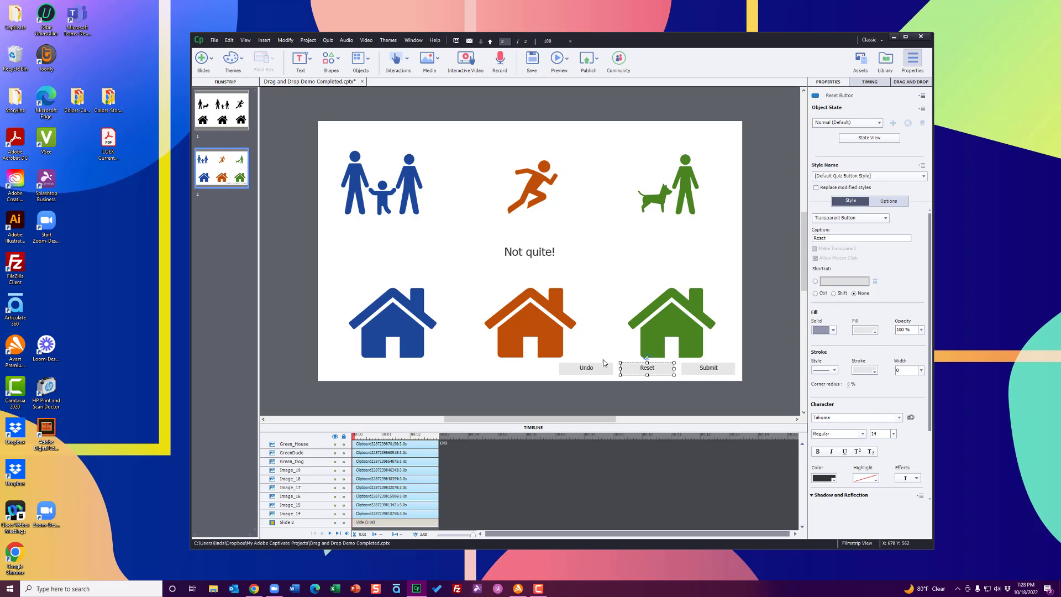
pyautogui.click(770, 356)
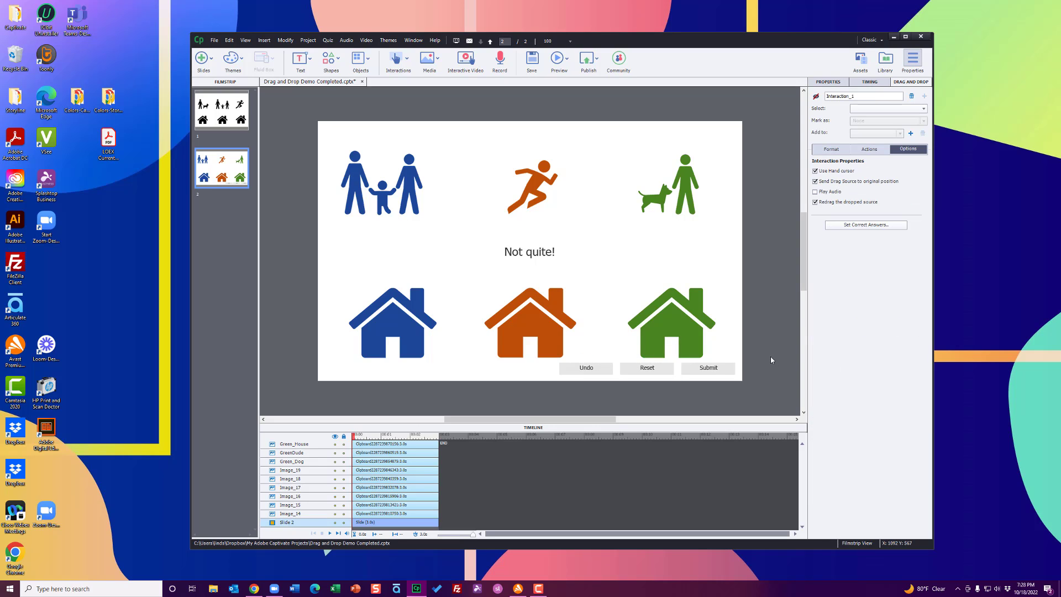